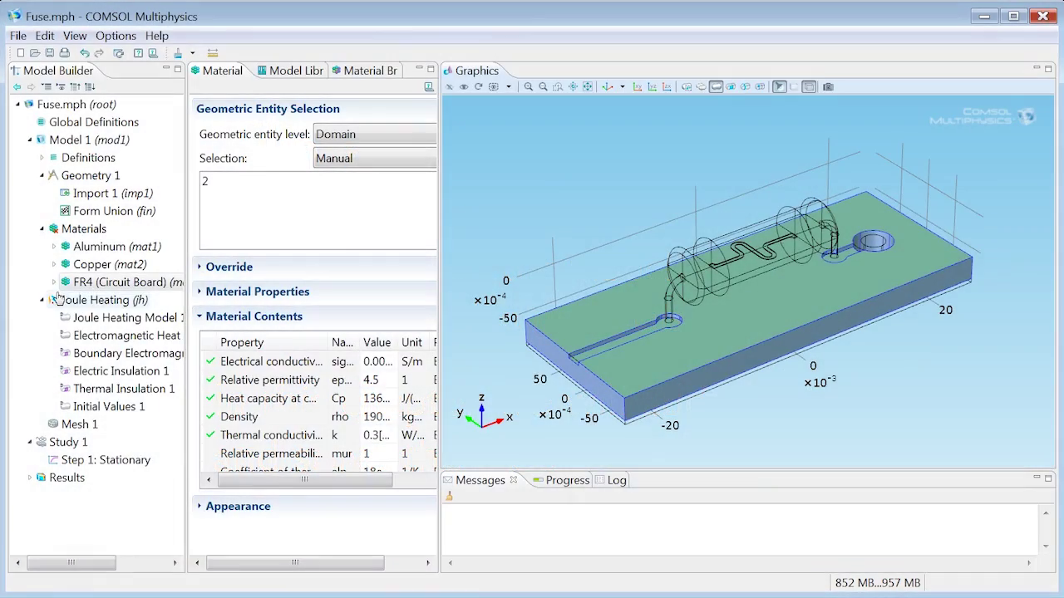
Step: Show the Joule Heating (jh) interface settings, currently applied to all domains
{"action": "left_click", "coordinate": [88, 302]}
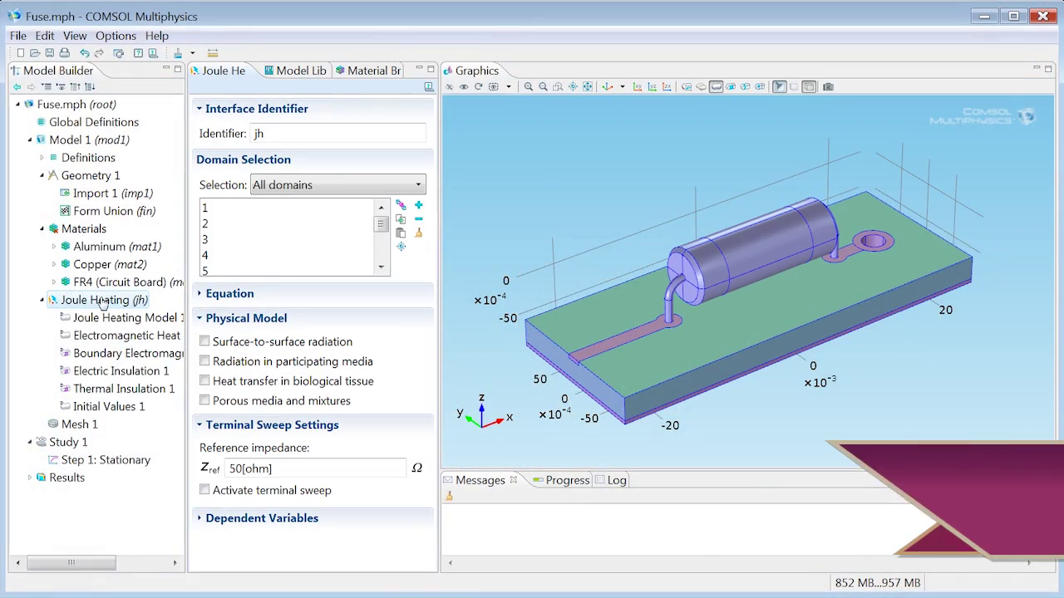
Step: Remove domain 6 from the Joule Heating domain selection
{"action": "left_click", "coordinate": [759, 251]}
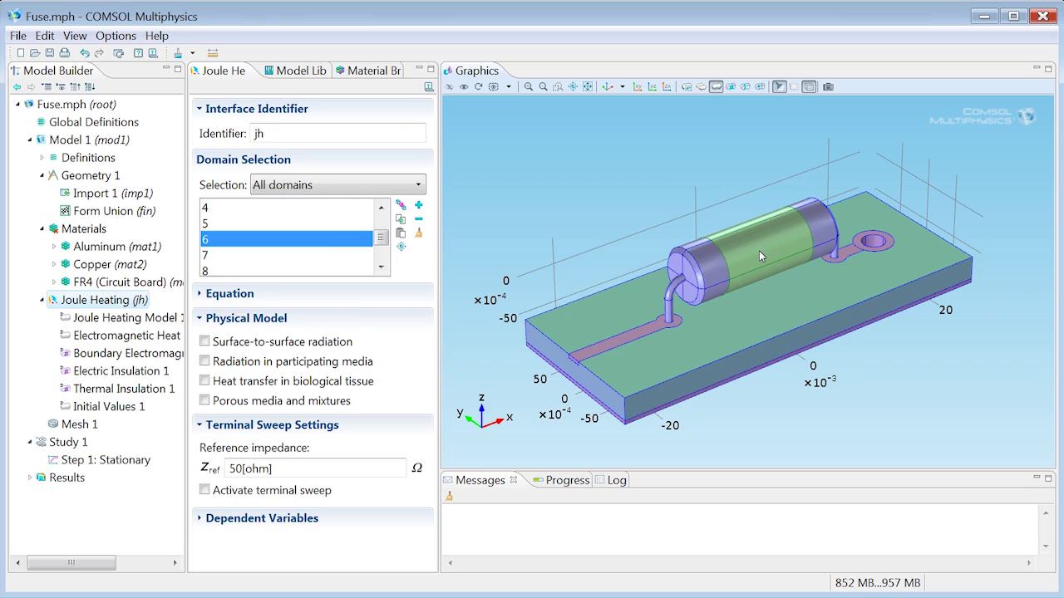
{"action": "left_click", "coordinate": [759, 250]}
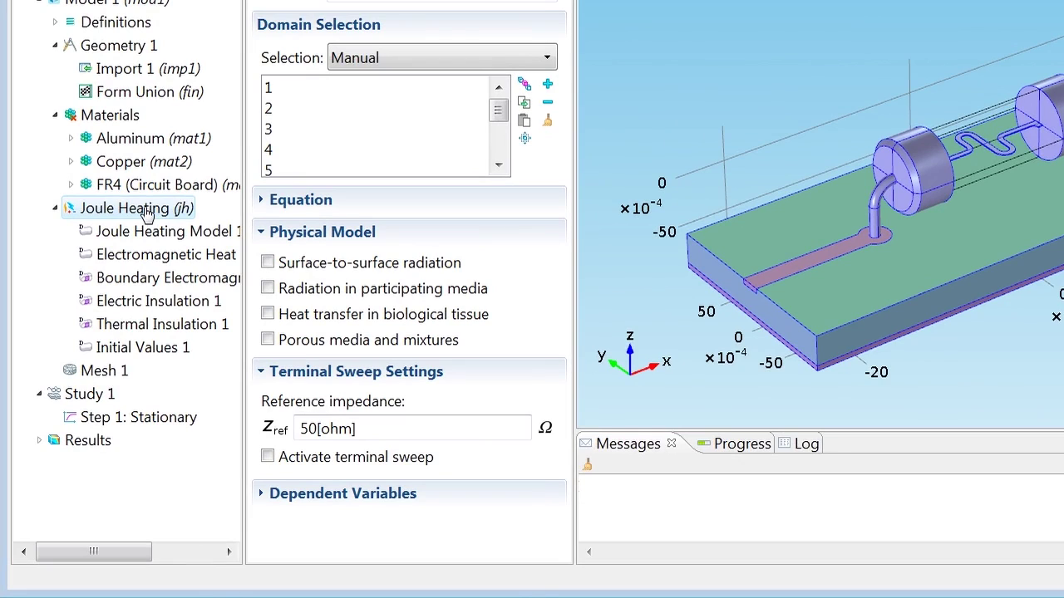
Step: Add Terminal 1 on boundary 8 with terminal current I0 set to 15 A
{"action": "right_click", "coordinate": [145, 211]}
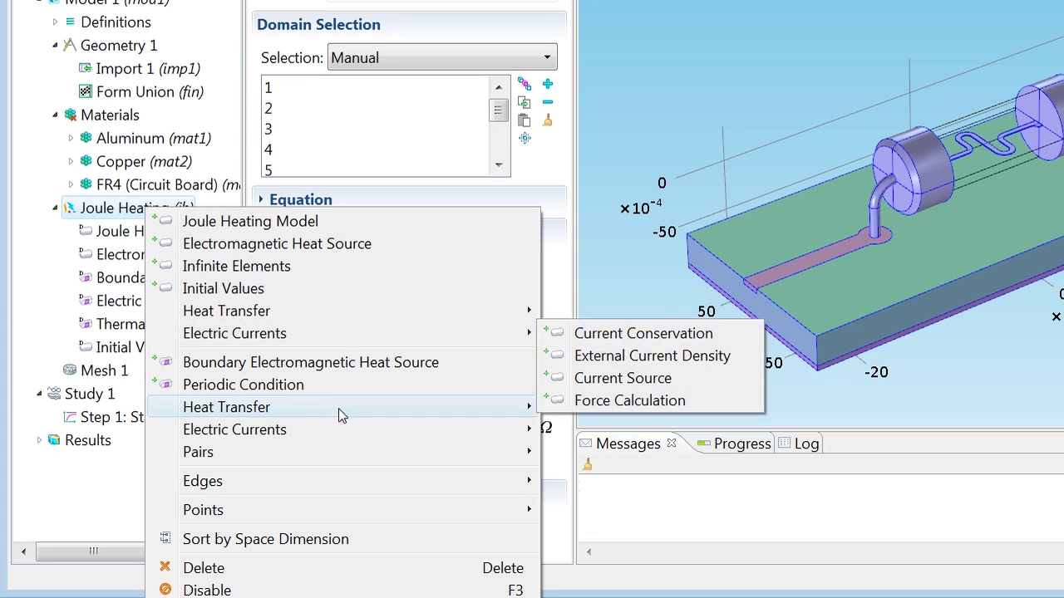
{"action": "mouse_move", "coordinate": [323, 432]}
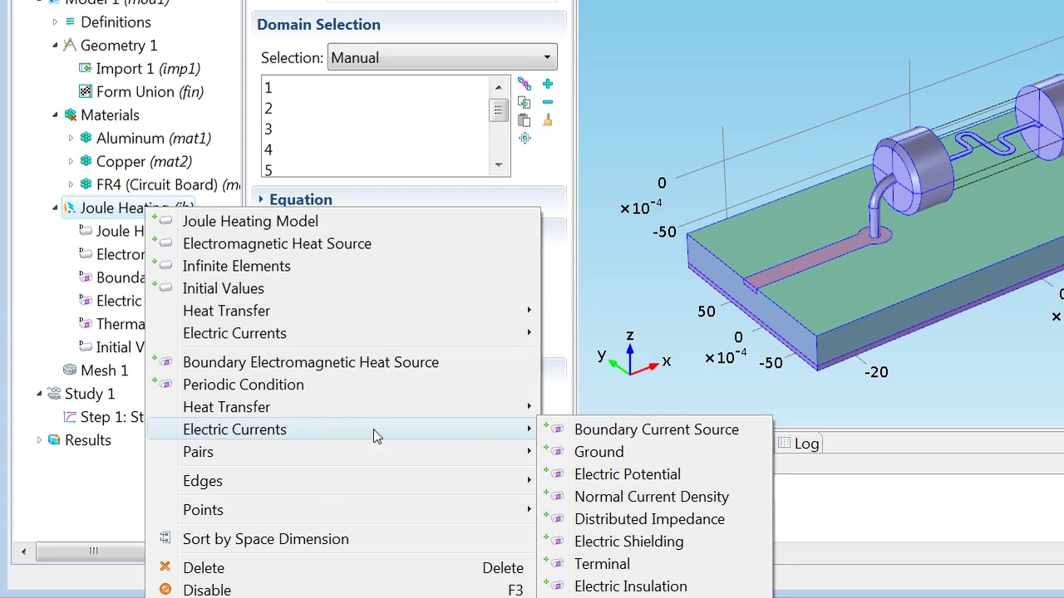
{"action": "left_click", "coordinate": [605, 564]}
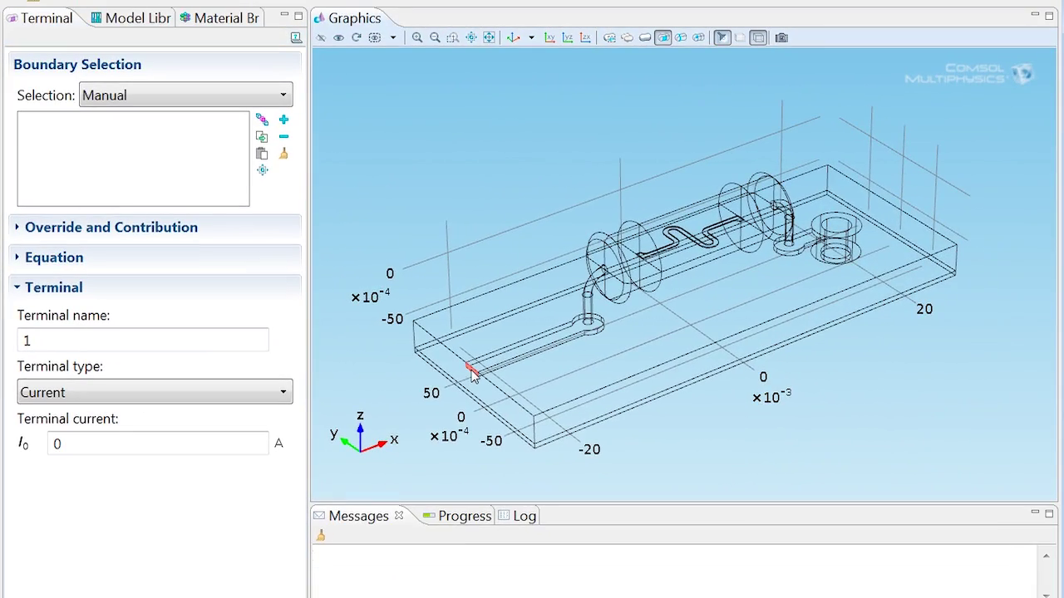
{"action": "left_click", "coordinate": [472, 373]}
{"action": "double_click", "coordinate": [90, 441]}
{"action": "type", "text": "15"}
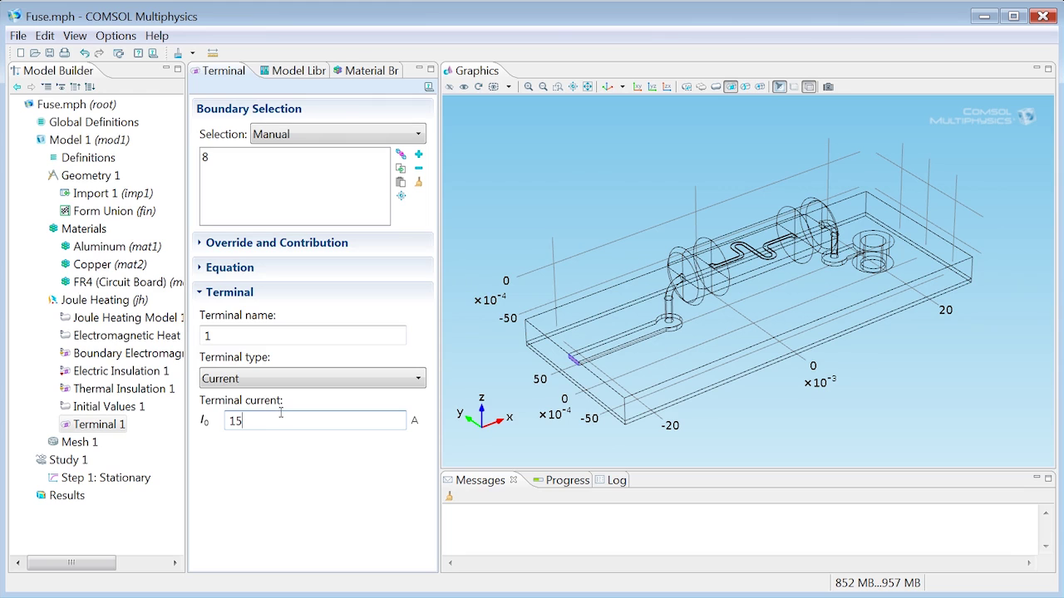
Step: Add Ground 1 on boundary 1, then review the Electromagnetic Heat Source 1 settings
{"action": "right_click", "coordinate": [93, 303]}
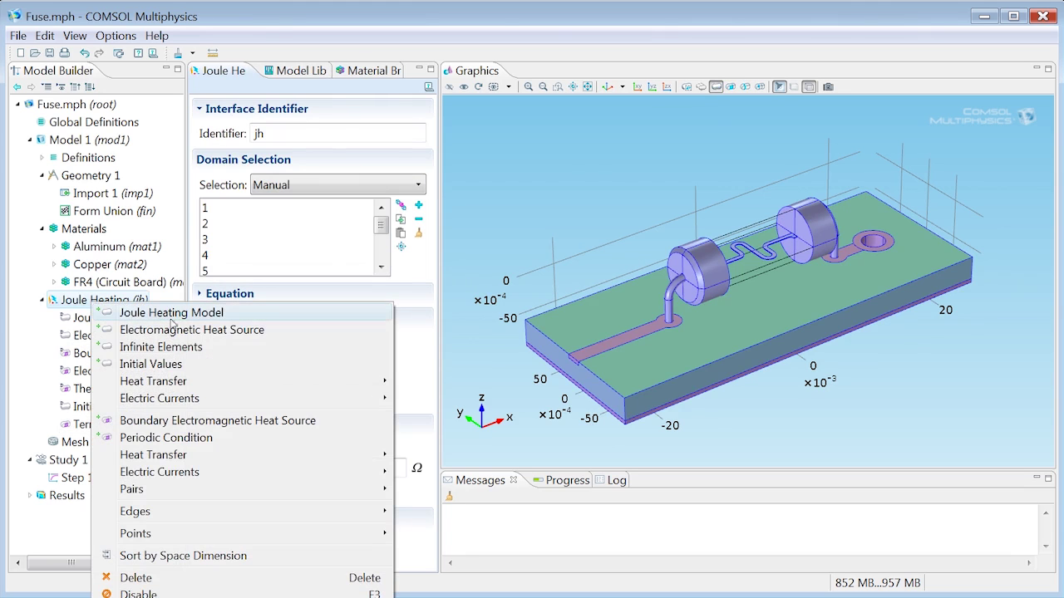
{"action": "mouse_move", "coordinate": [202, 472]}
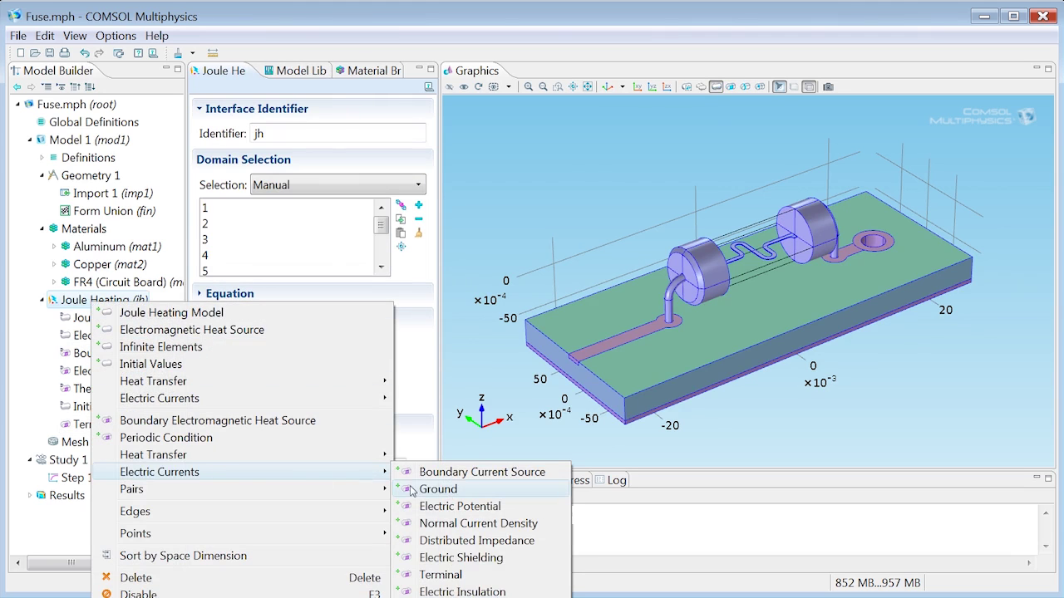
{"action": "left_click", "coordinate": [453, 492]}
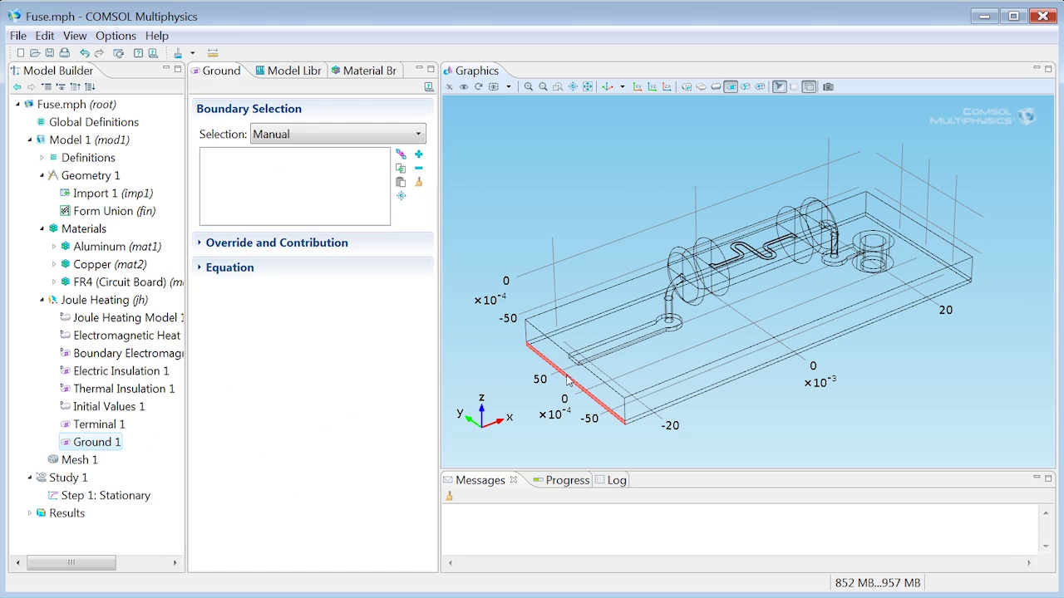
{"action": "left_click", "coordinate": [568, 379]}
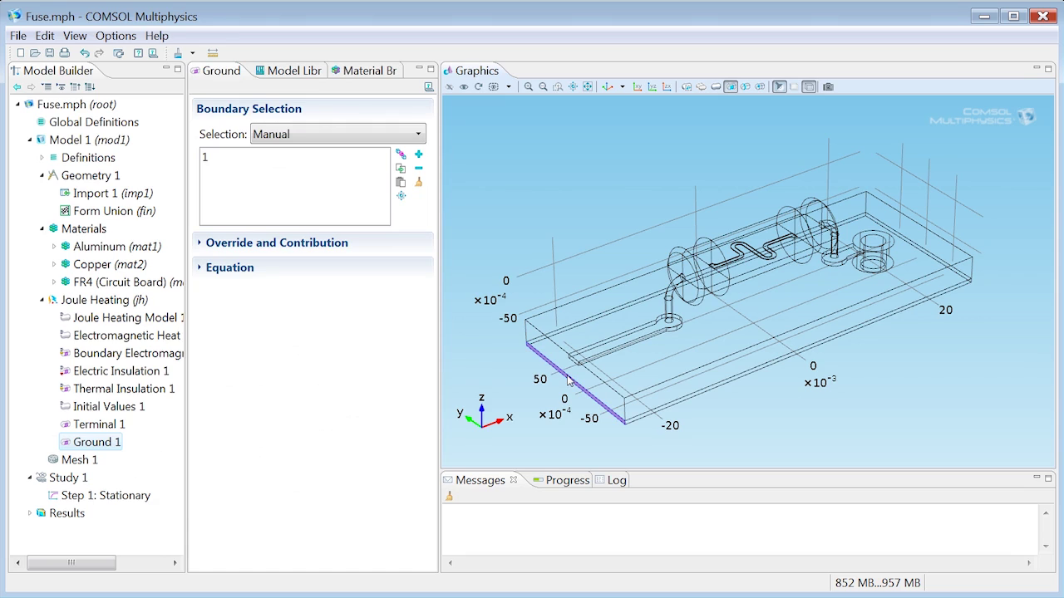
{"action": "left_click", "coordinate": [126, 336]}
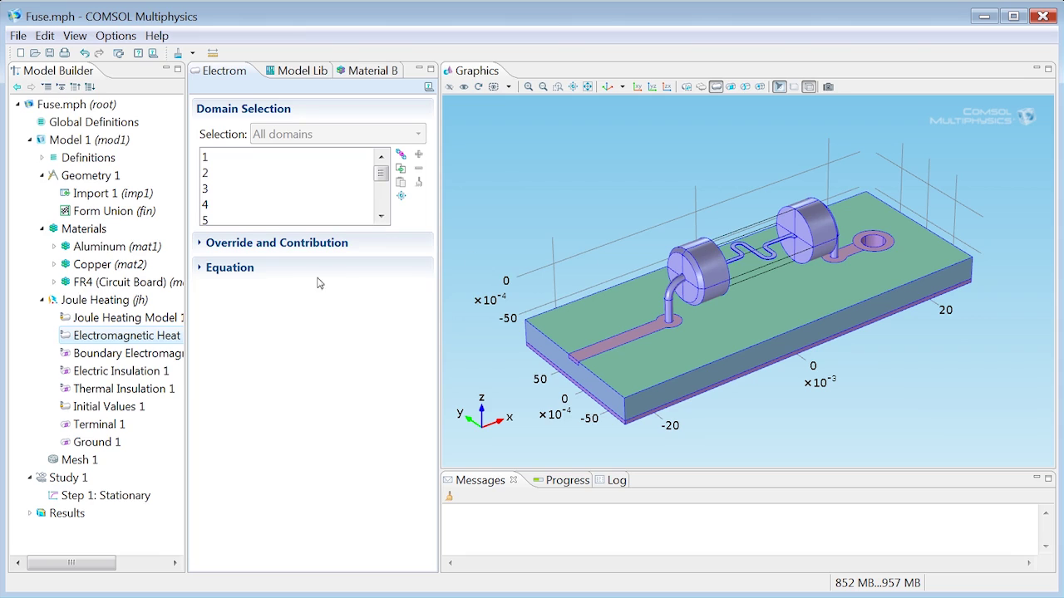
Step: Add Convective Cooling 1 with user-defined heat transfer coefficient h = 5 W/(m²·K)
{"action": "right_click", "coordinate": [98, 302]}
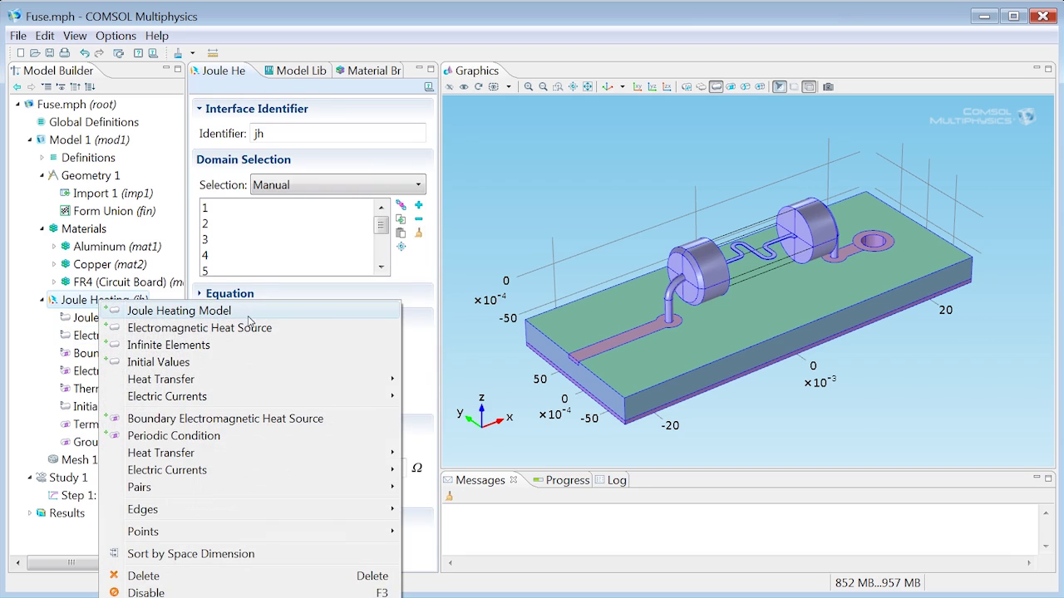
{"action": "mouse_move", "coordinate": [234, 452]}
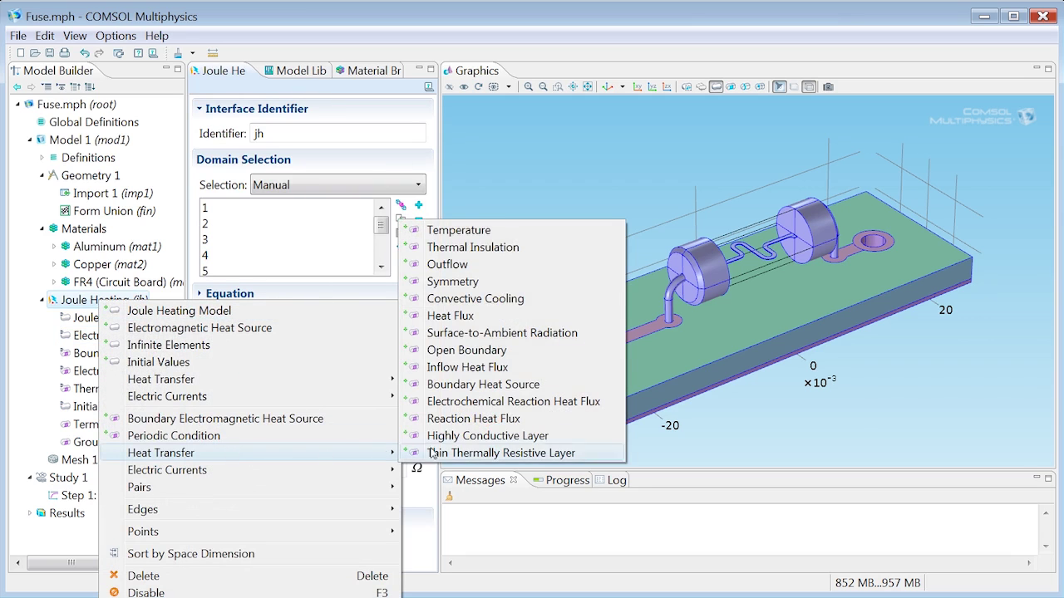
{"action": "left_click", "coordinate": [484, 300]}
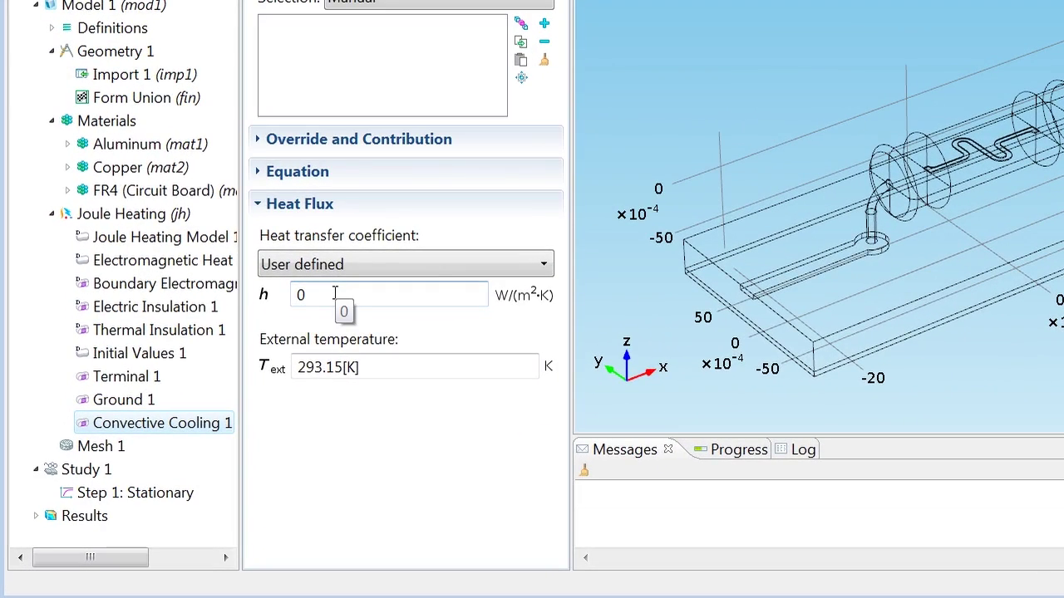
{"action": "double_click", "coordinate": [335, 295]}
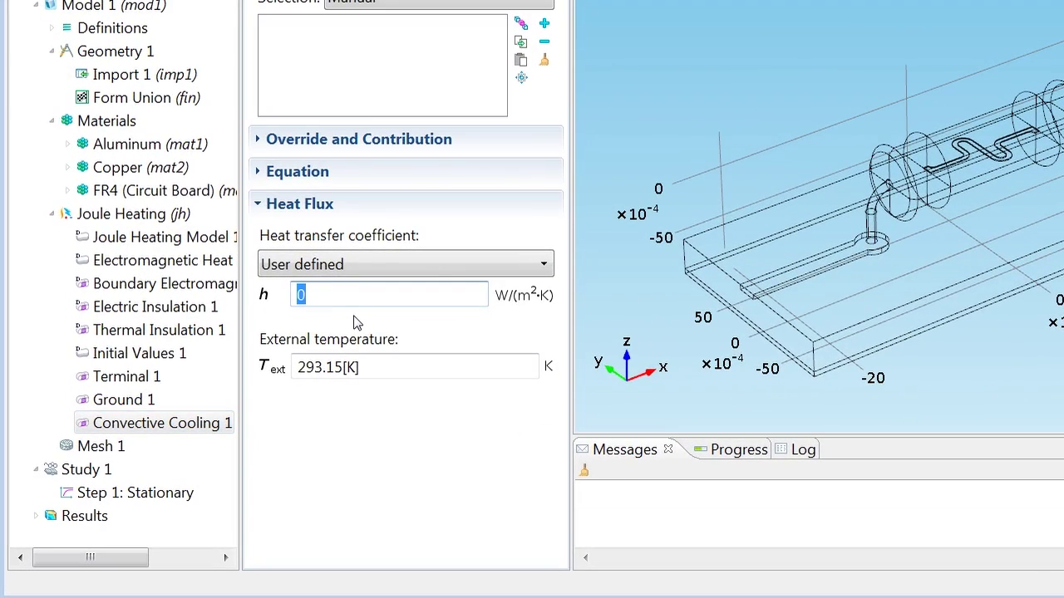
{"action": "type", "text": "5"}
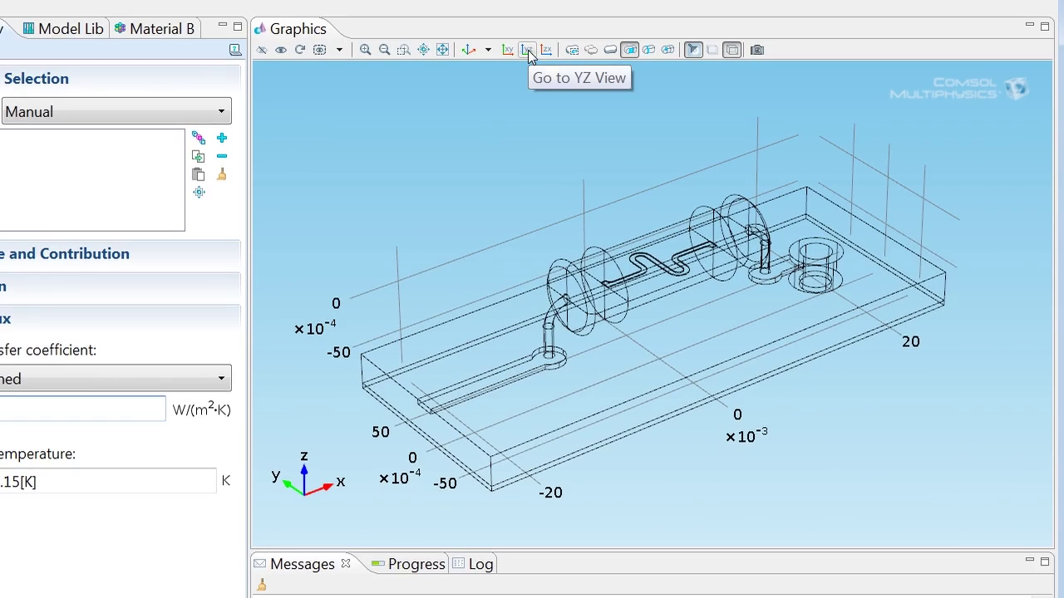
Step: Box-select the fuse's exterior boundaries (7, 8, 11, 17, 18) for Convective Cooling 1 from the YZ view
{"action": "left_click", "coordinate": [527, 50]}
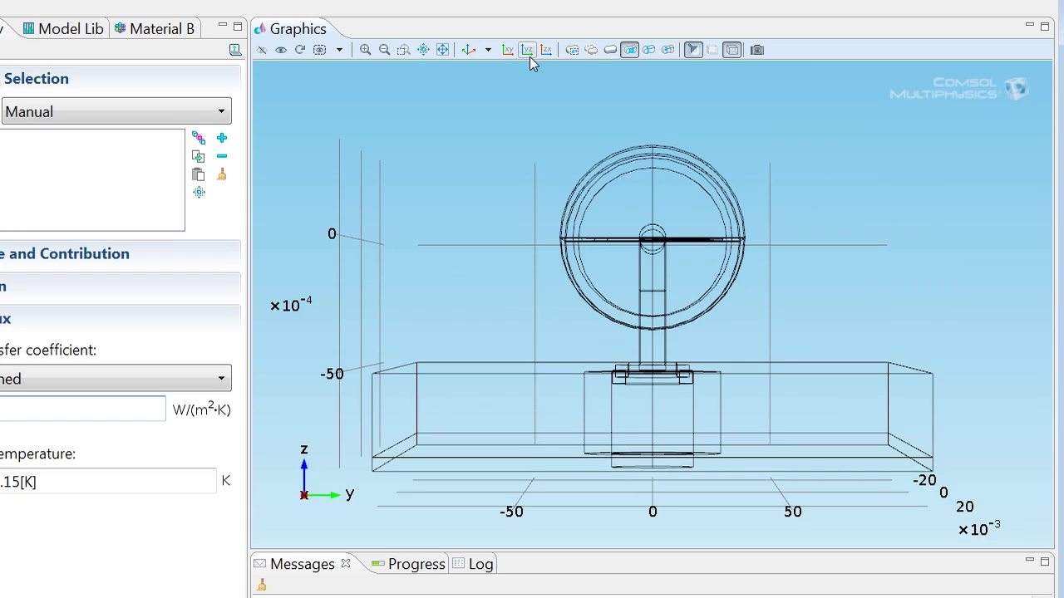
{"action": "left_click", "coordinate": [572, 50]}
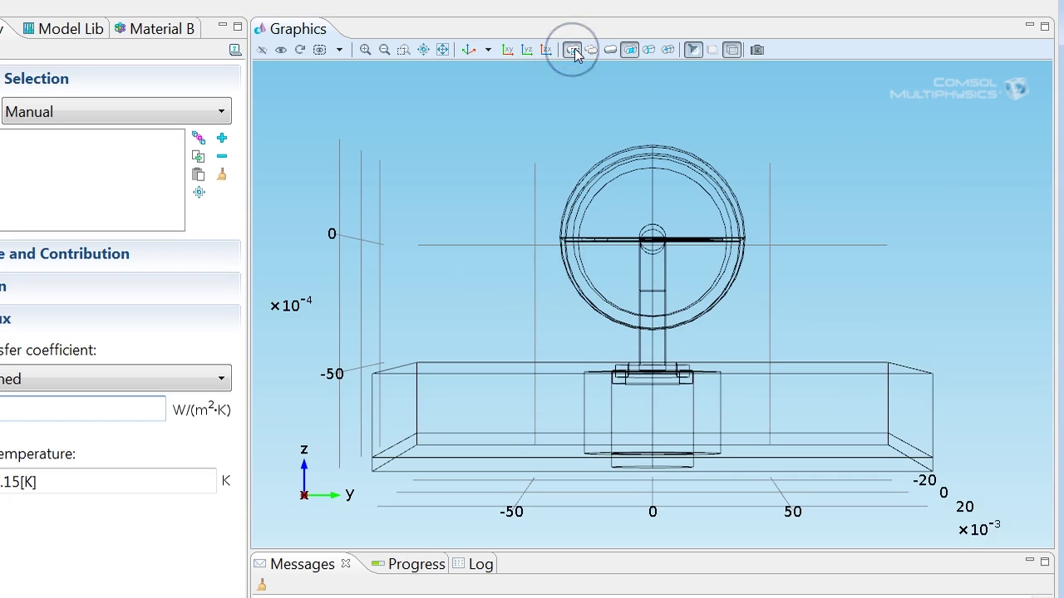
{"action": "left_click_drag", "start_coordinate": [367, 378], "coordinate": [954, 128]}
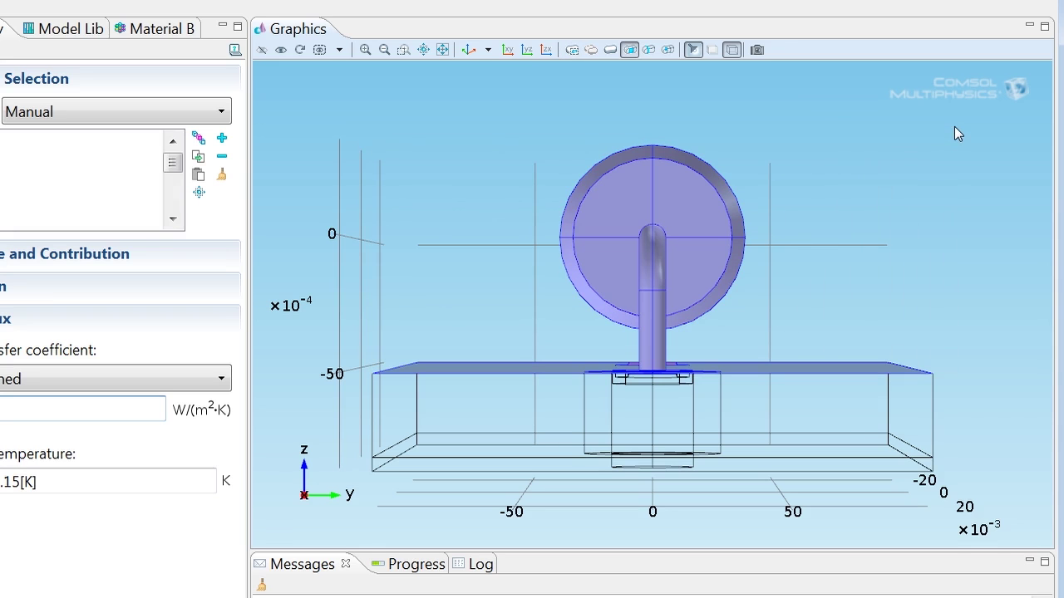
{"action": "left_click_drag", "start_coordinate": [873, 261], "coordinate": [772, 298]}
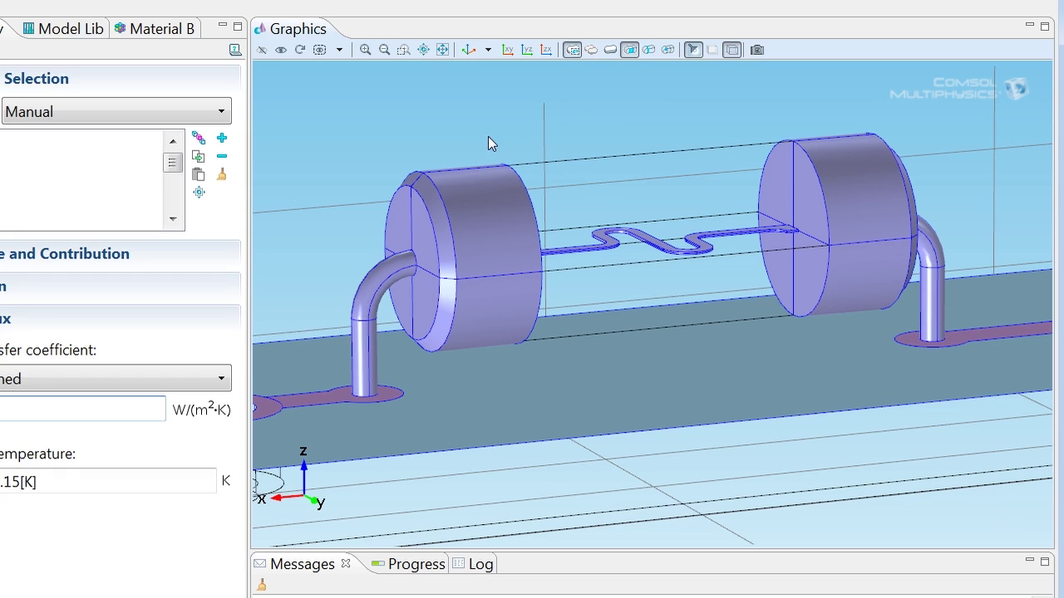
{"action": "left_click", "coordinate": [850, 371]}
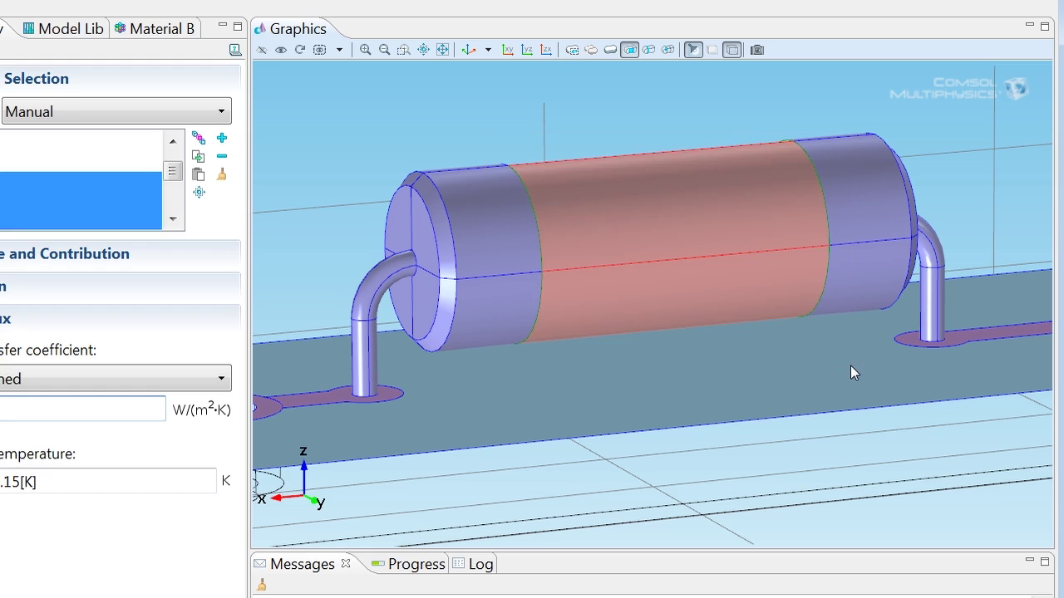
{"action": "left_click", "coordinate": [850, 366]}
{"action": "left_click_drag", "start_coordinate": [842, 365], "coordinate": [683, 349]}
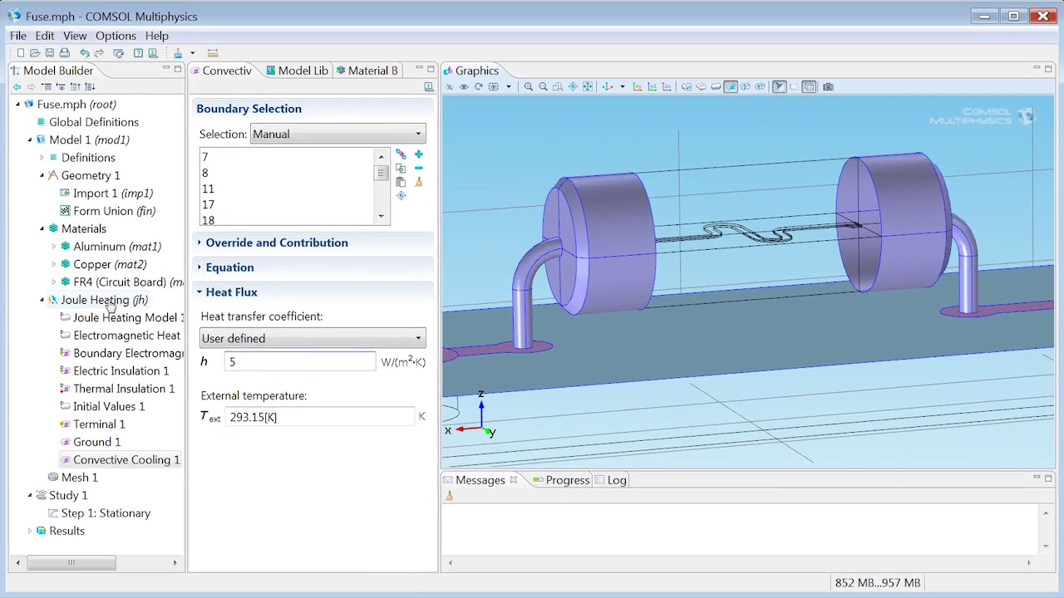
Step: Add a Surface-to-Ambient Radiation feature and zoom in on the fuse body
{"action": "right_click", "coordinate": [111, 304]}
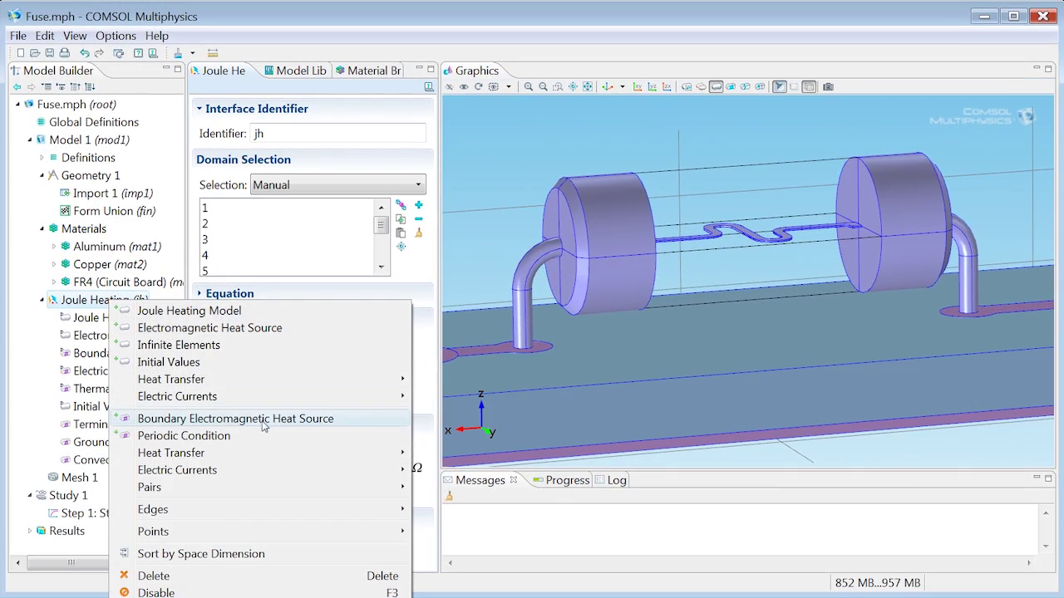
{"action": "mouse_move", "coordinate": [266, 453]}
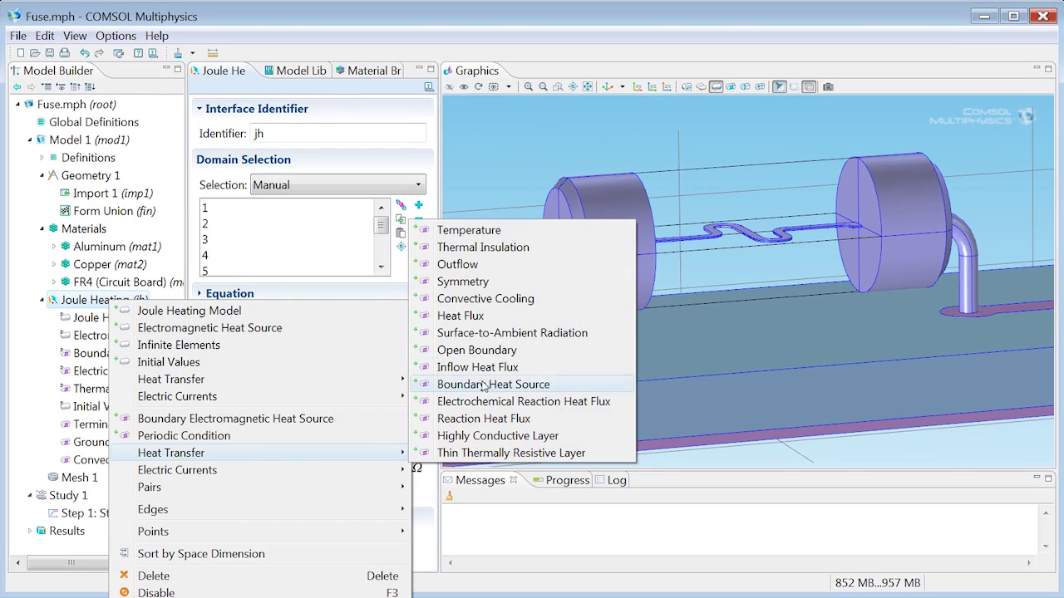
{"action": "left_click", "coordinate": [491, 334]}
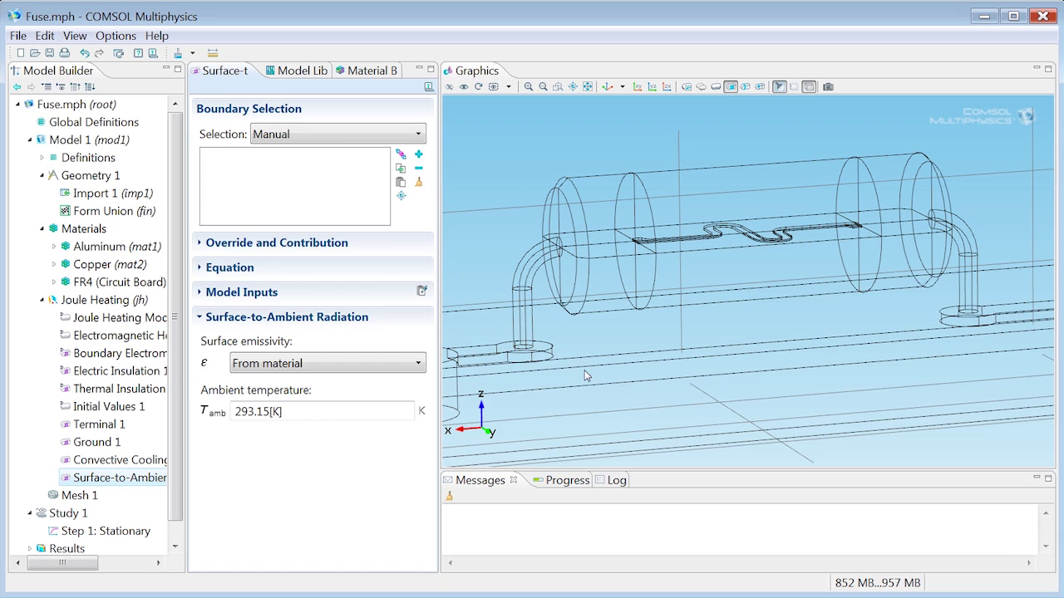
{"action": "left_click", "coordinate": [686, 87]}
{"action": "left_click_drag", "start_coordinate": [609, 142], "coordinate": [896, 327]}
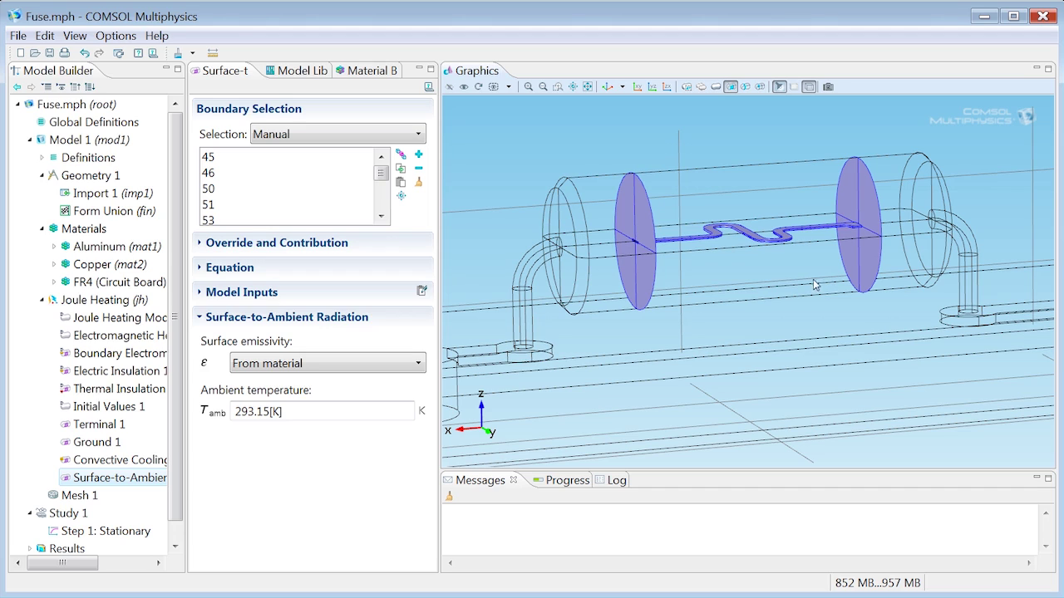
Step: Set surface emissivity to user defined 0.8, keeping ambient temperature at 293.15 K
{"action": "left_click", "coordinate": [229, 272]}
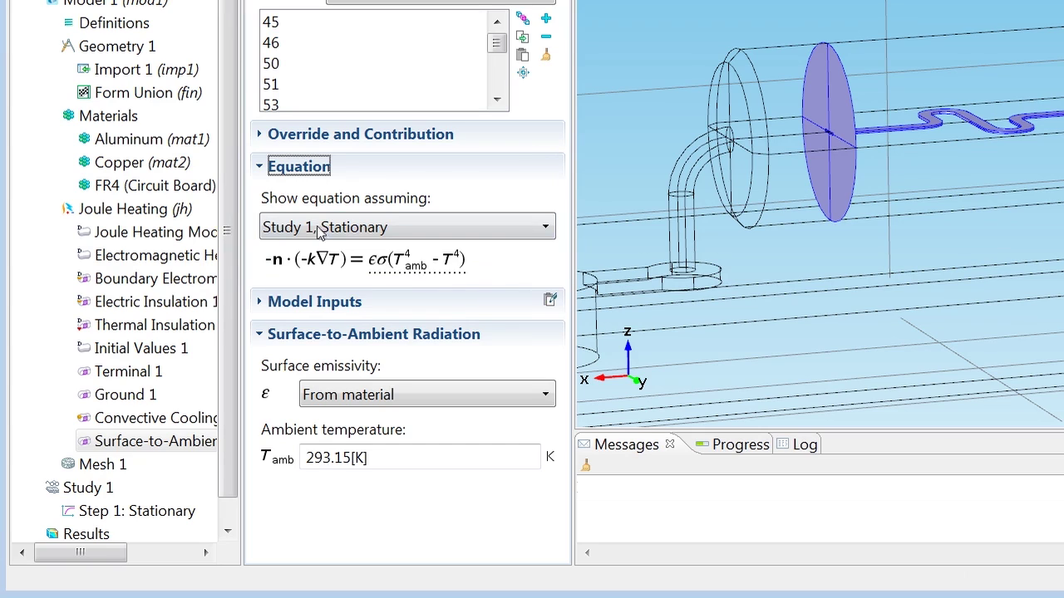
{"action": "left_click", "coordinate": [298, 169]}
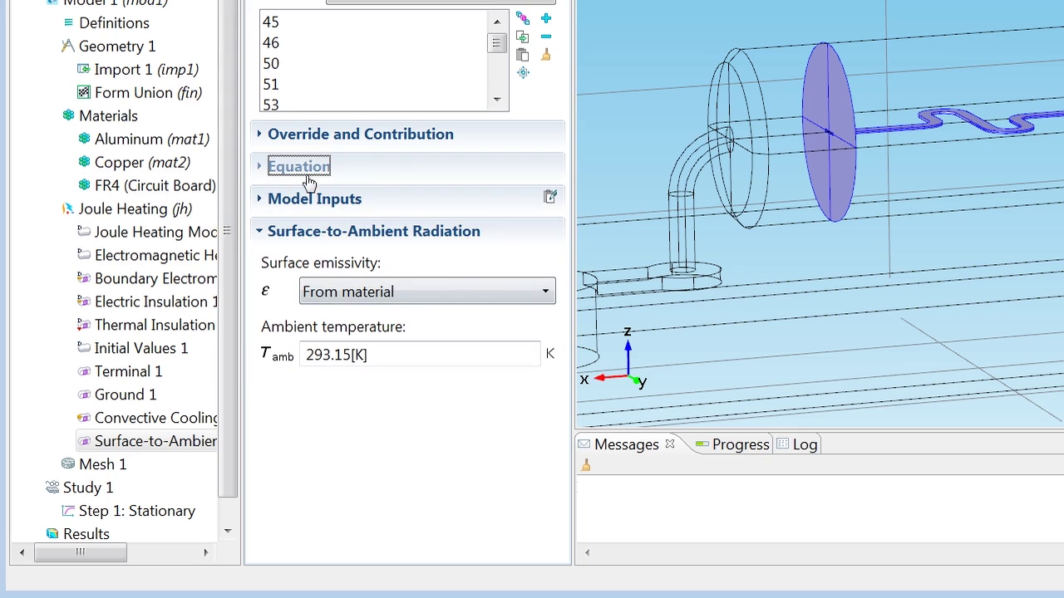
{"action": "left_click", "coordinate": [403, 296]}
{"action": "left_click", "coordinate": [363, 330]}
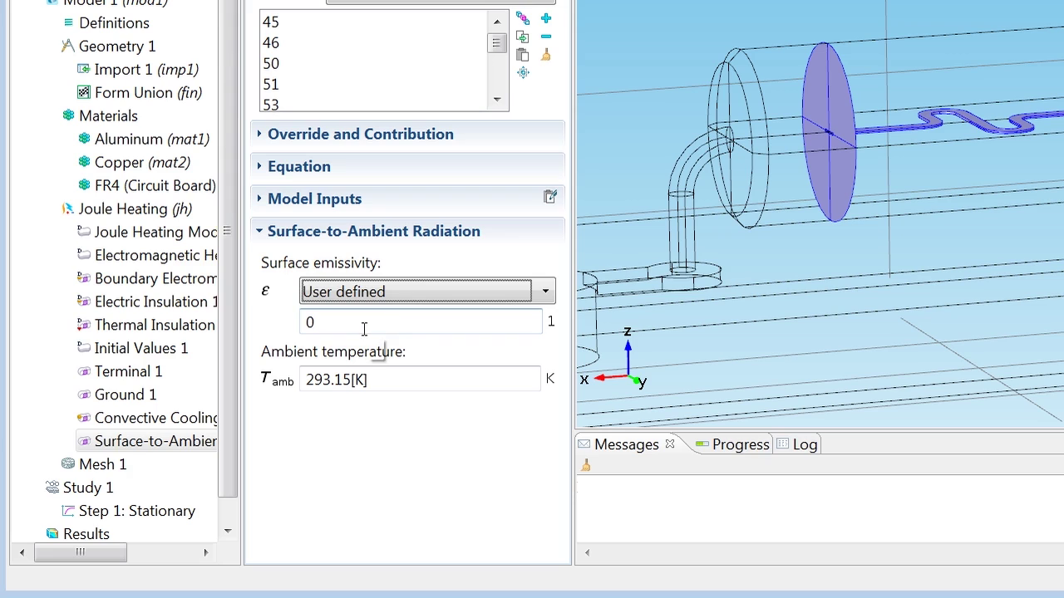
{"action": "left_click", "coordinate": [362, 324]}
{"action": "type", "text": "."}
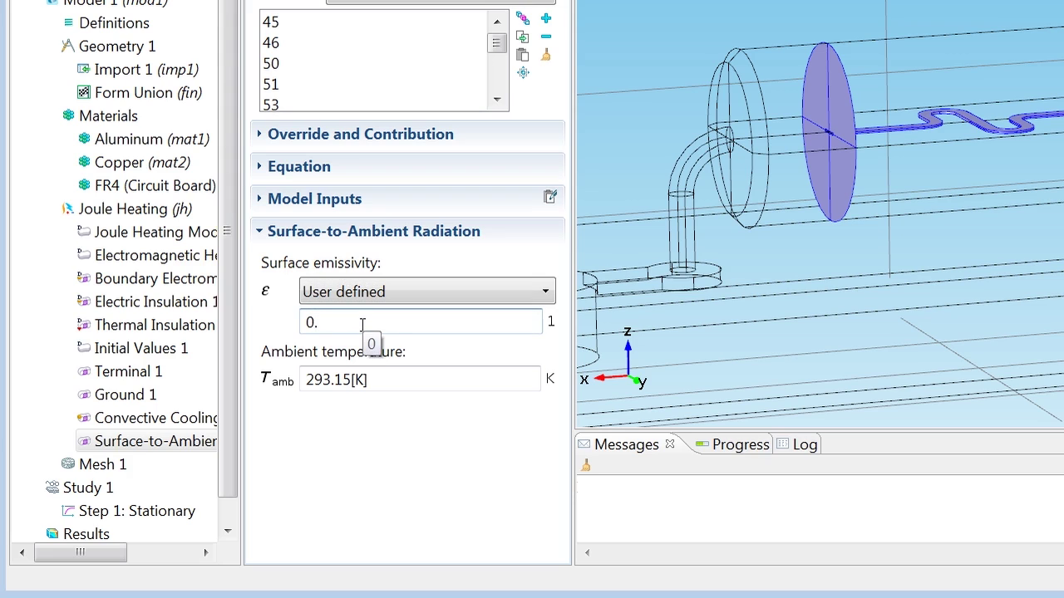
{"action": "type", "text": "8"}
{"action": "left_click", "coordinate": [443, 379]}
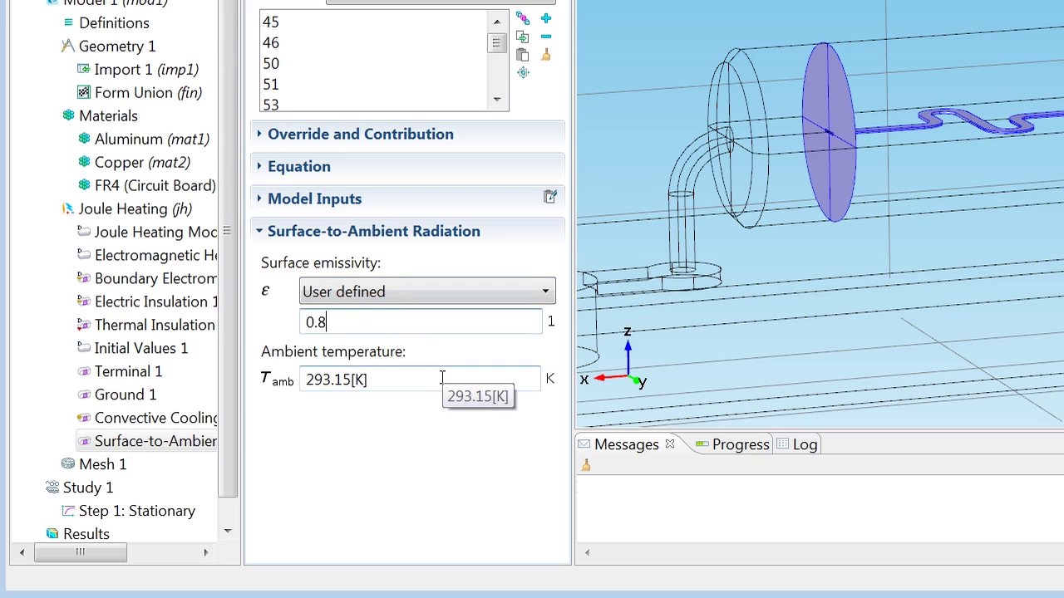
Step: Add Temperature 1 on boundary 3, the board's underside, with T0 = 293.15 K
{"action": "left_click", "coordinate": [112, 212]}
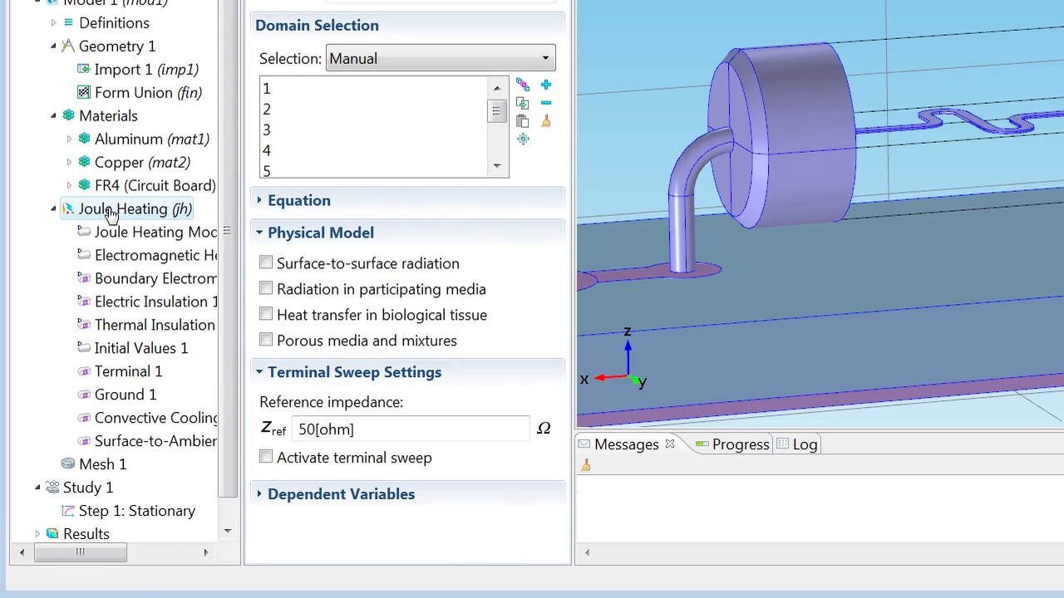
{"action": "right_click", "coordinate": [113, 212]}
{"action": "mouse_move", "coordinate": [235, 408]}
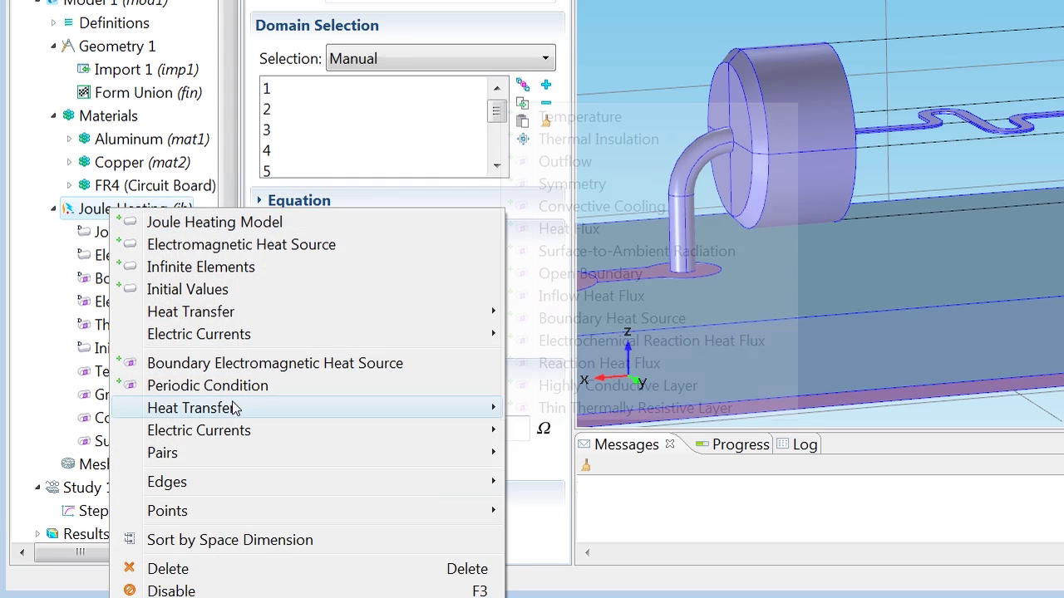
{"action": "left_click", "coordinate": [576, 117]}
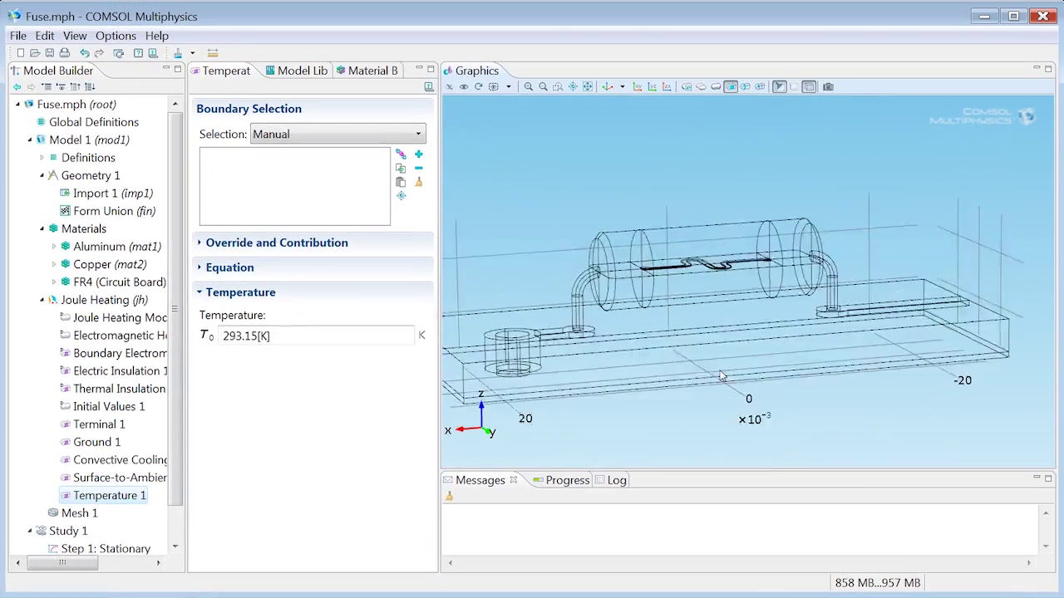
{"action": "left_click_drag", "start_coordinate": [758, 416], "coordinate": [751, 381]}
{"action": "left_click_drag", "start_coordinate": [675, 359], "coordinate": [675, 322]}
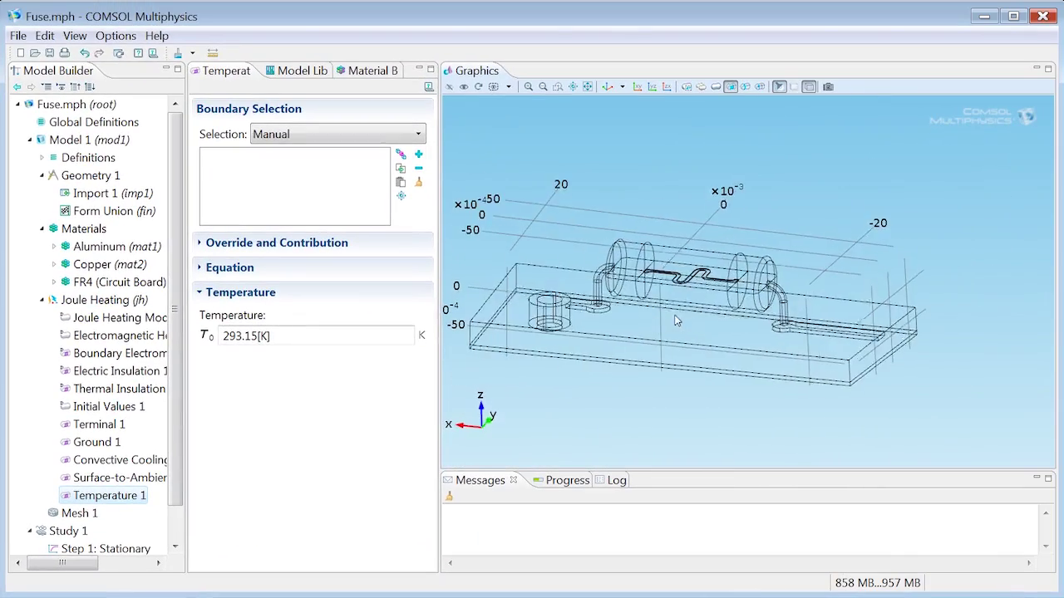
{"action": "left_click", "coordinate": [657, 335]}
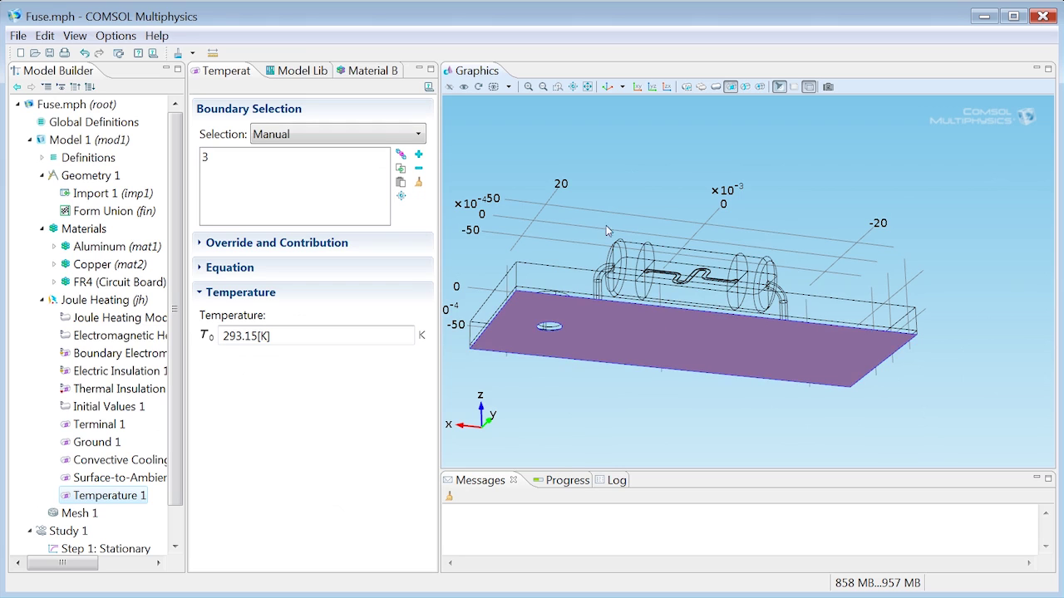
{"action": "left_click_drag", "start_coordinate": [606, 226], "coordinate": [613, 274]}
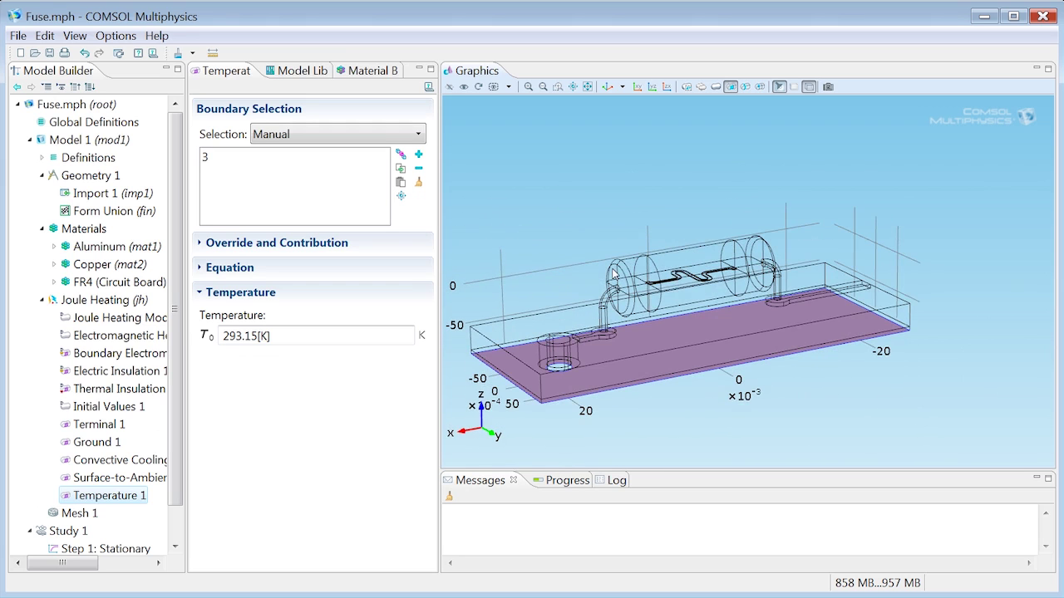
{"action": "left_click", "coordinate": [297, 337]}
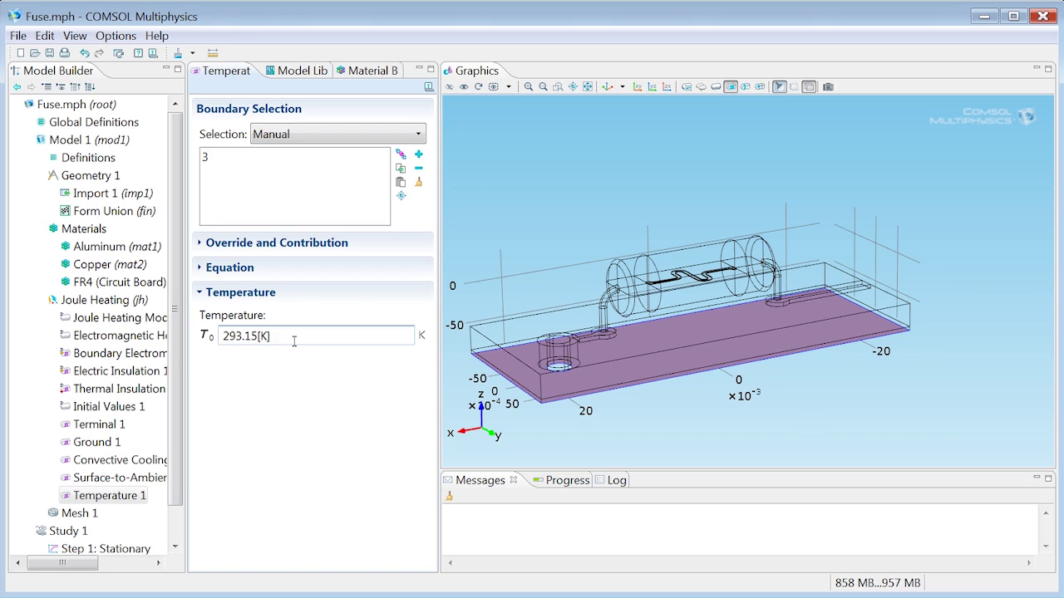
{"action": "left_click_drag", "start_coordinate": [176, 349], "coordinate": [177, 384]}
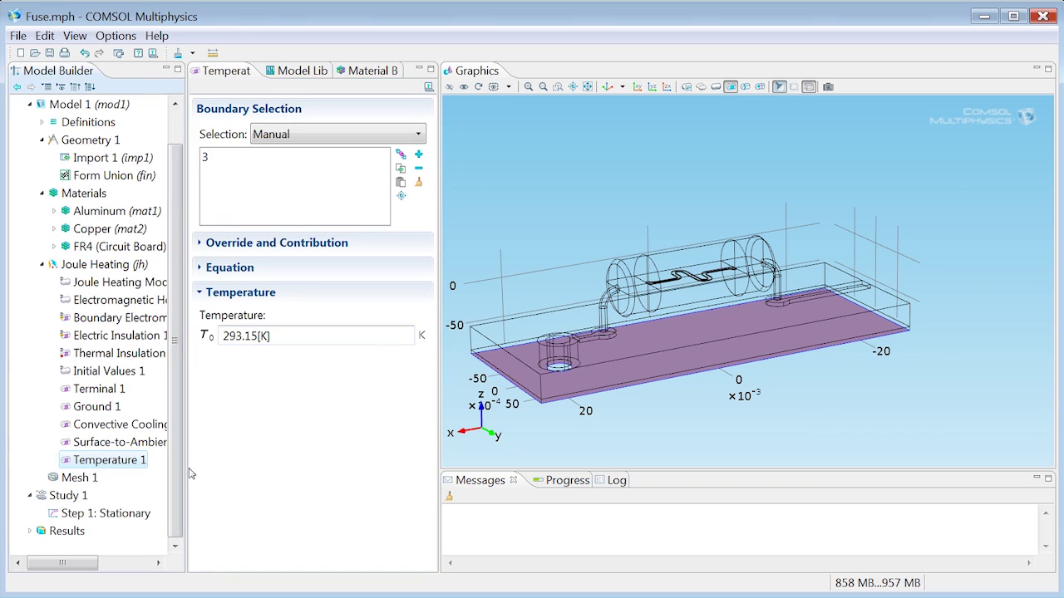
Step: Set Mesh 1 element size to Coarser and build it, giving 24676 elements
{"action": "left_click", "coordinate": [71, 481]}
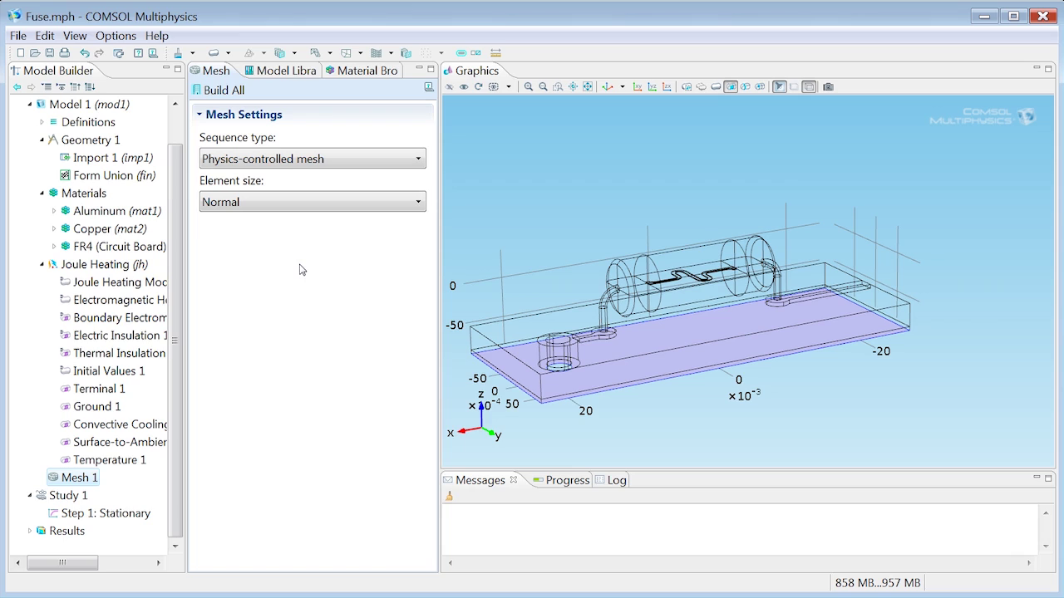
{"action": "left_click", "coordinate": [291, 204]}
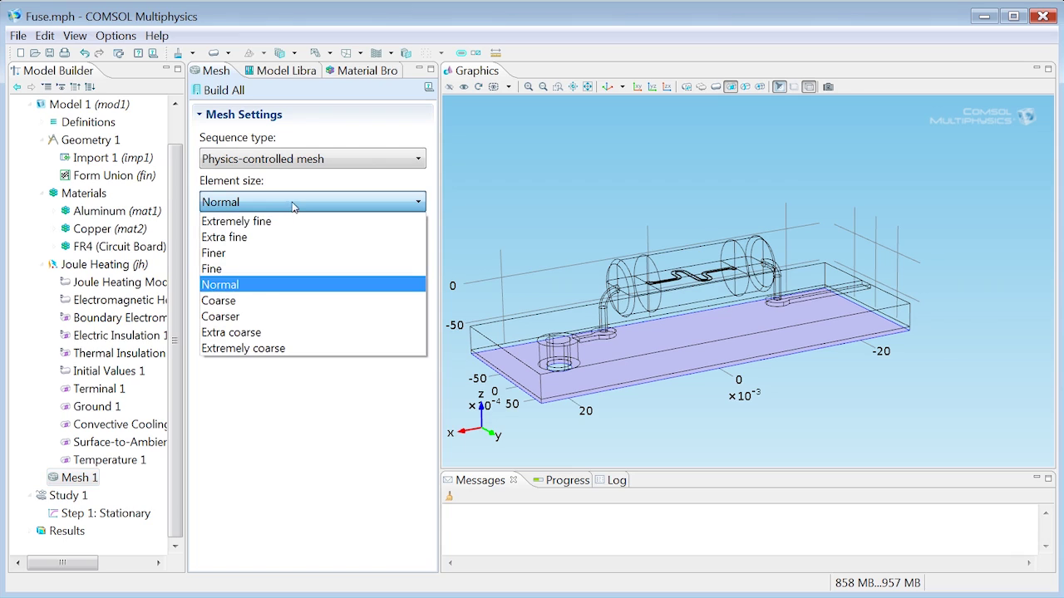
{"action": "left_click", "coordinate": [255, 319]}
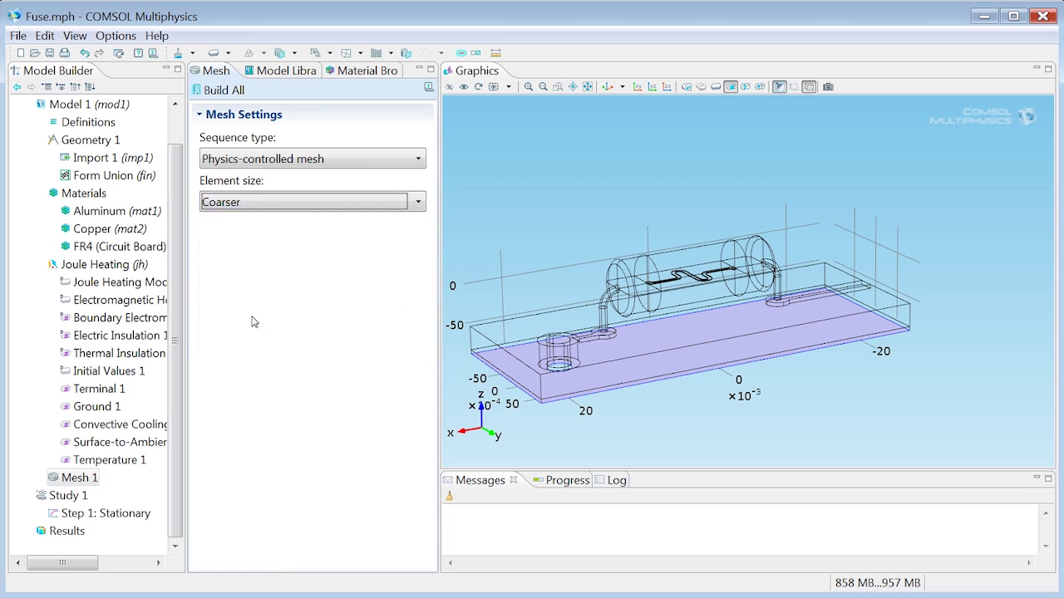
{"action": "left_click", "coordinate": [224, 92]}
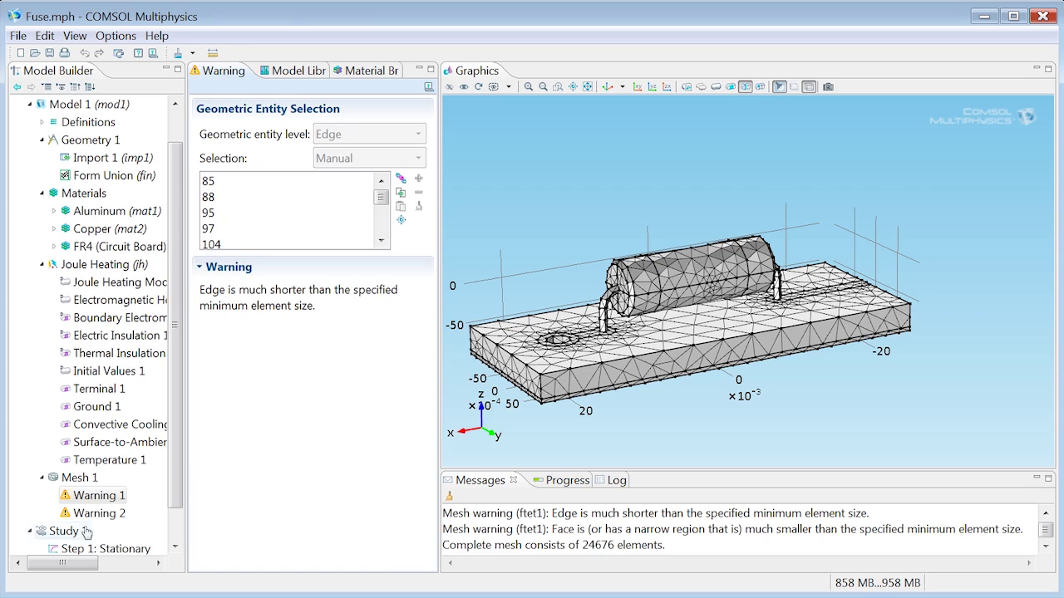
Step: Compute Study 1 to get the temperature plot peaking at 936.53 K
{"action": "left_click", "coordinate": [68, 532]}
{"action": "right_click", "coordinate": [70, 534]}
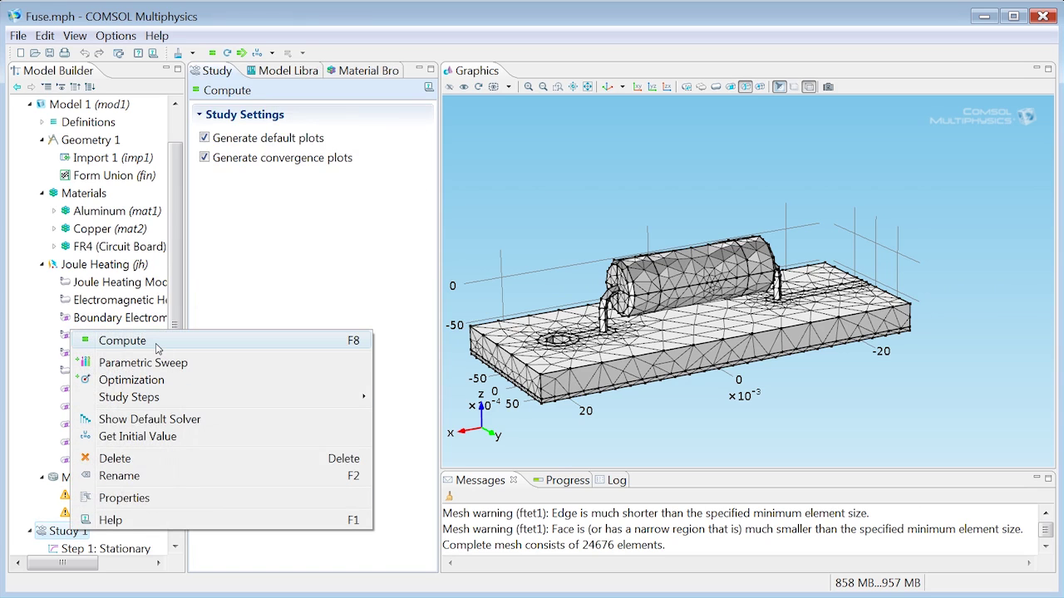
{"action": "left_click", "coordinate": [125, 341]}
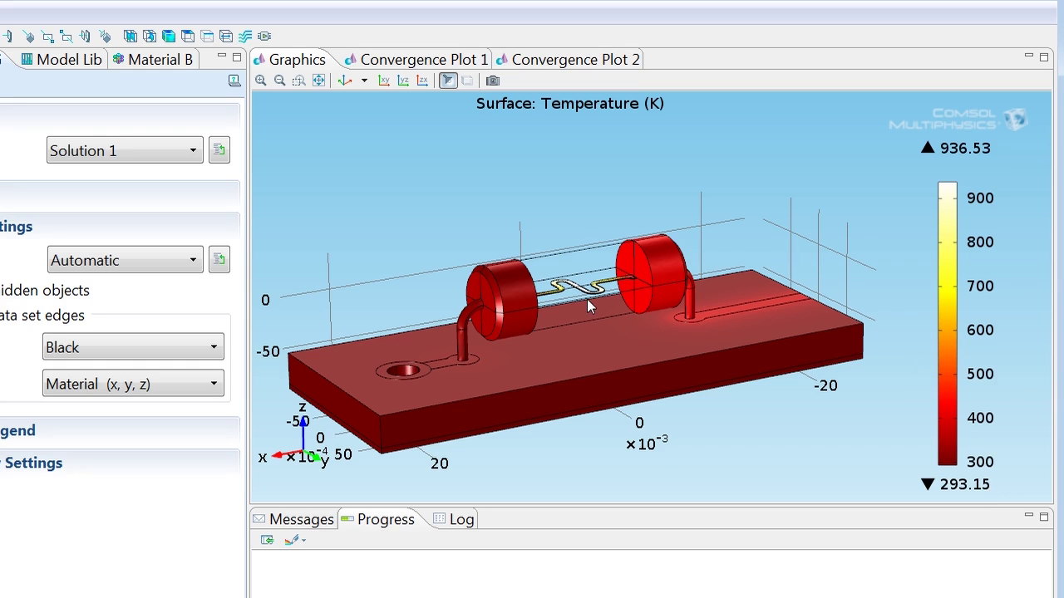
{"action": "scroll", "coordinate": [586, 298], "scroll_direction": "up", "scroll_amount": 5}
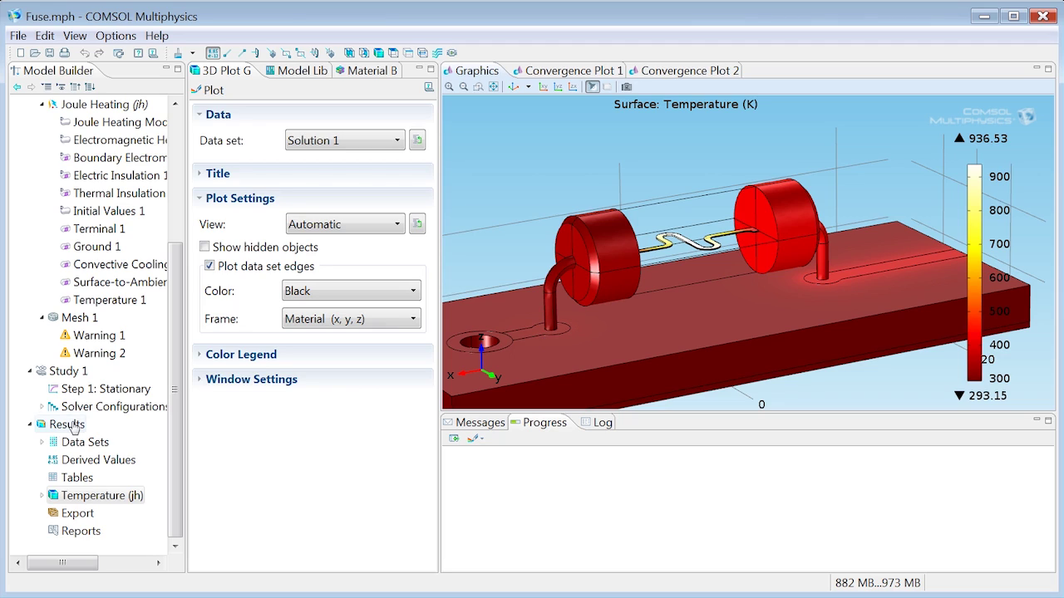
Step: Add 3D Plot Group 2 under Results
{"action": "left_click", "coordinate": [68, 425]}
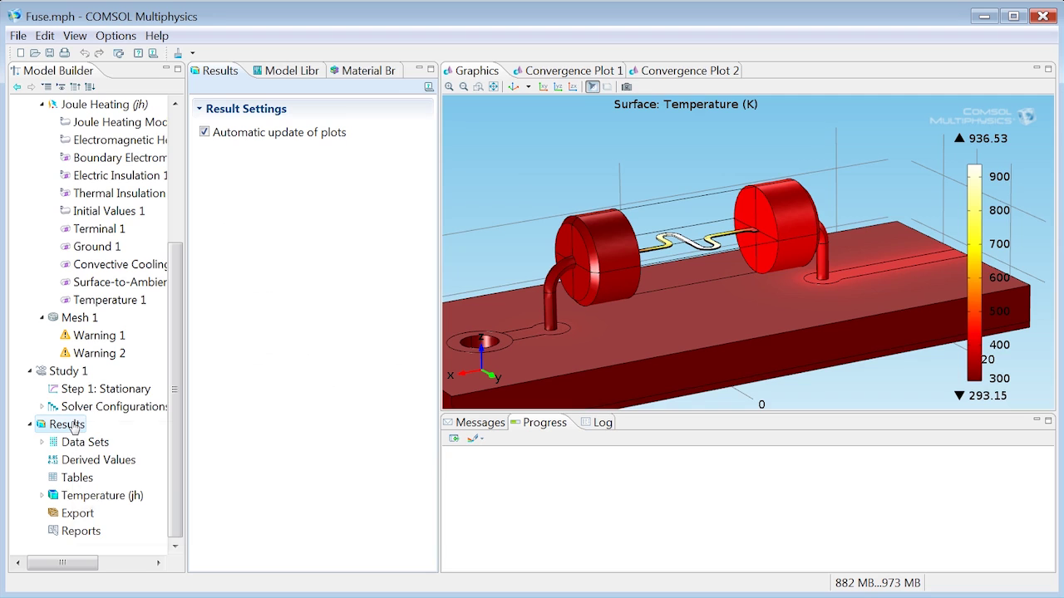
{"action": "right_click", "coordinate": [73, 427]}
{"action": "left_click", "coordinate": [138, 433]}
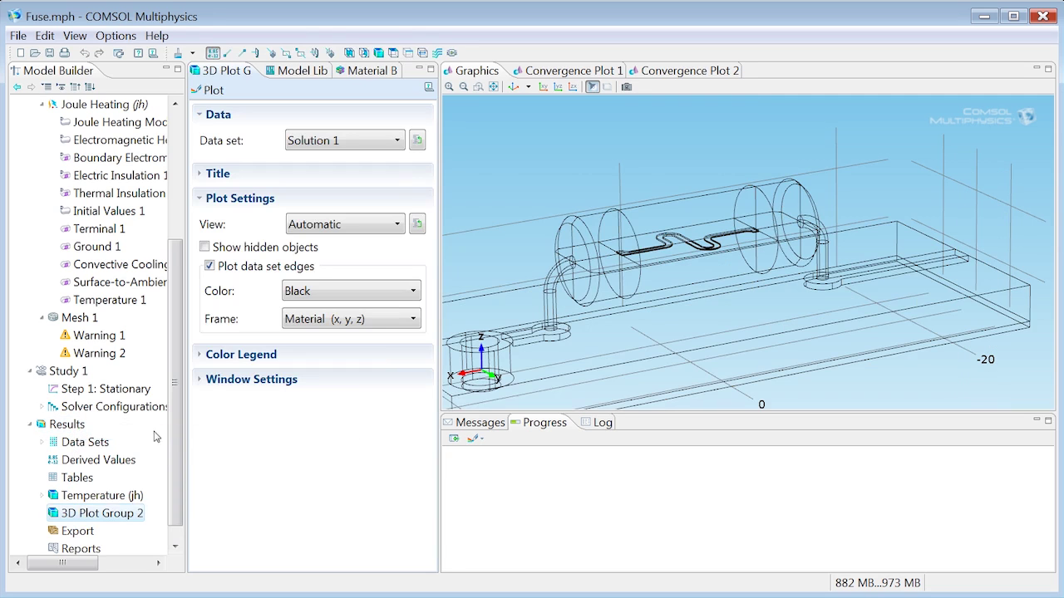
{"action": "right_click", "coordinate": [94, 519]}
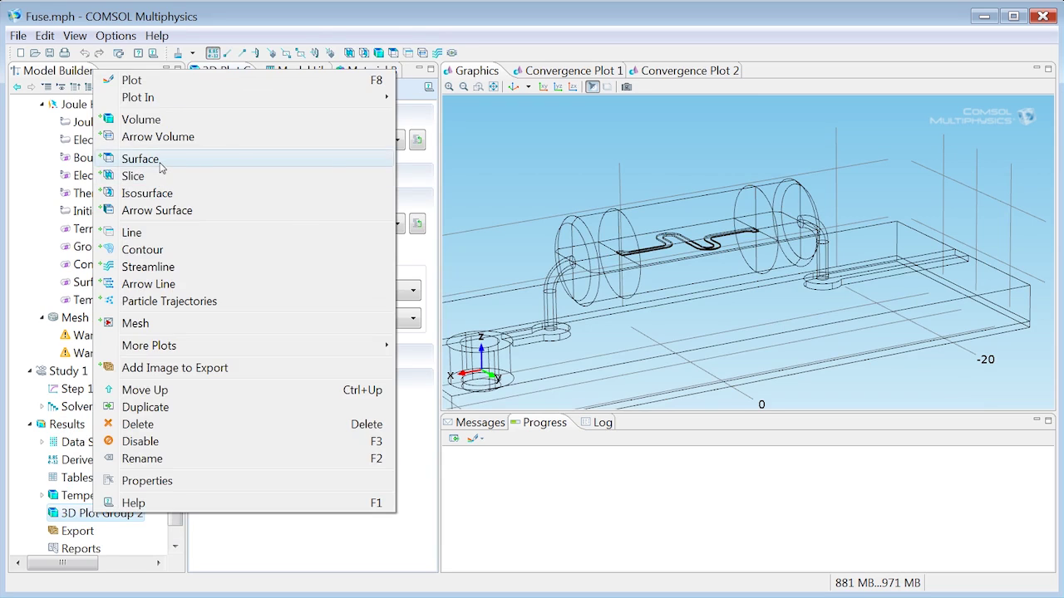
Step: Add a Surface plot with expression V and plot the electric potential, peaking at 0.1702 V
{"action": "left_click", "coordinate": [141, 158]}
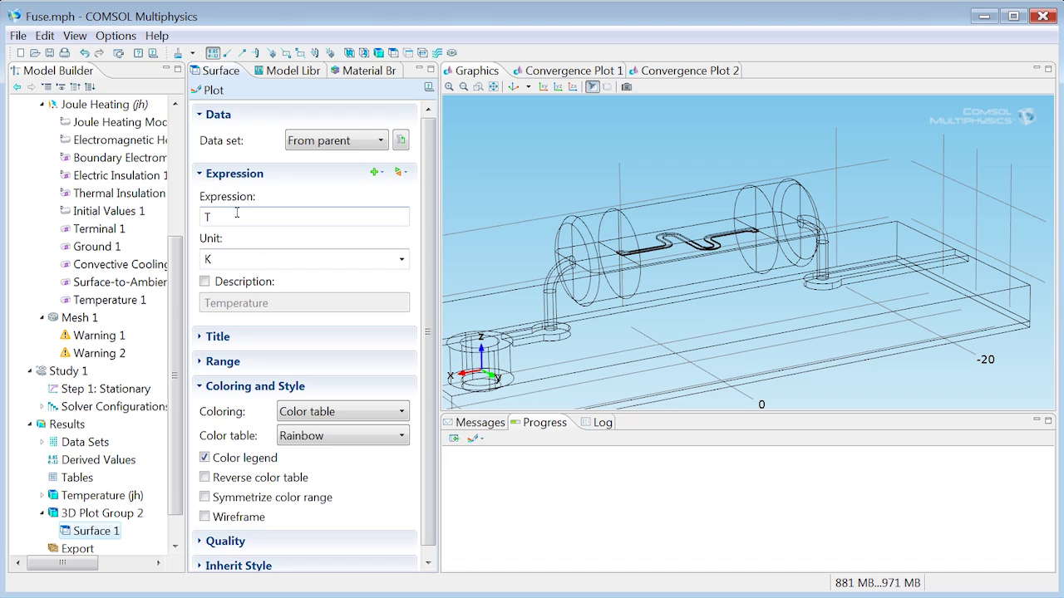
{"action": "double_click", "coordinate": [236, 214]}
{"action": "type", "text": "V"}
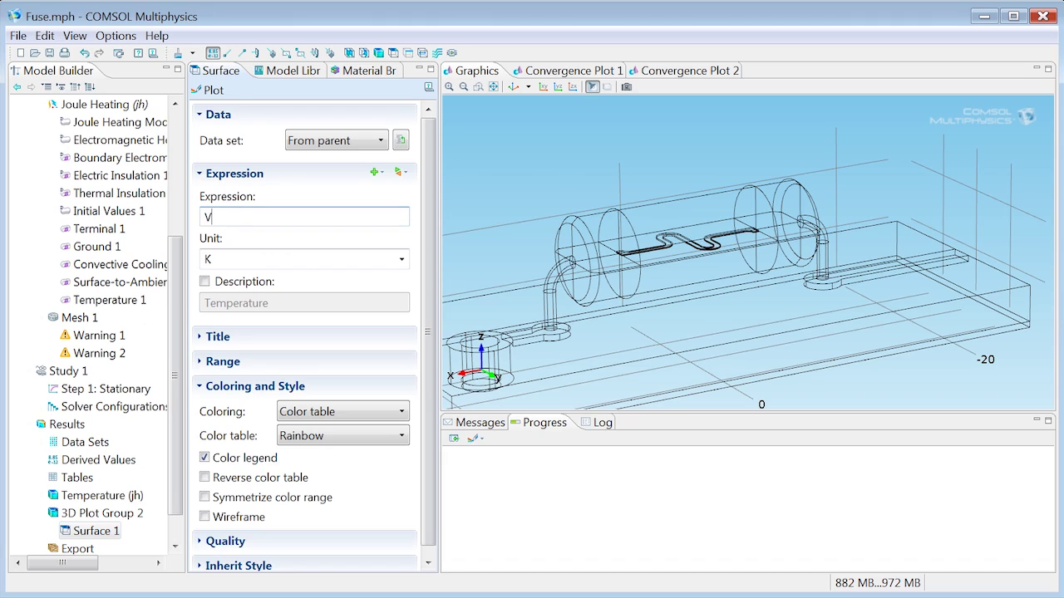
{"action": "left_click", "coordinate": [214, 92]}
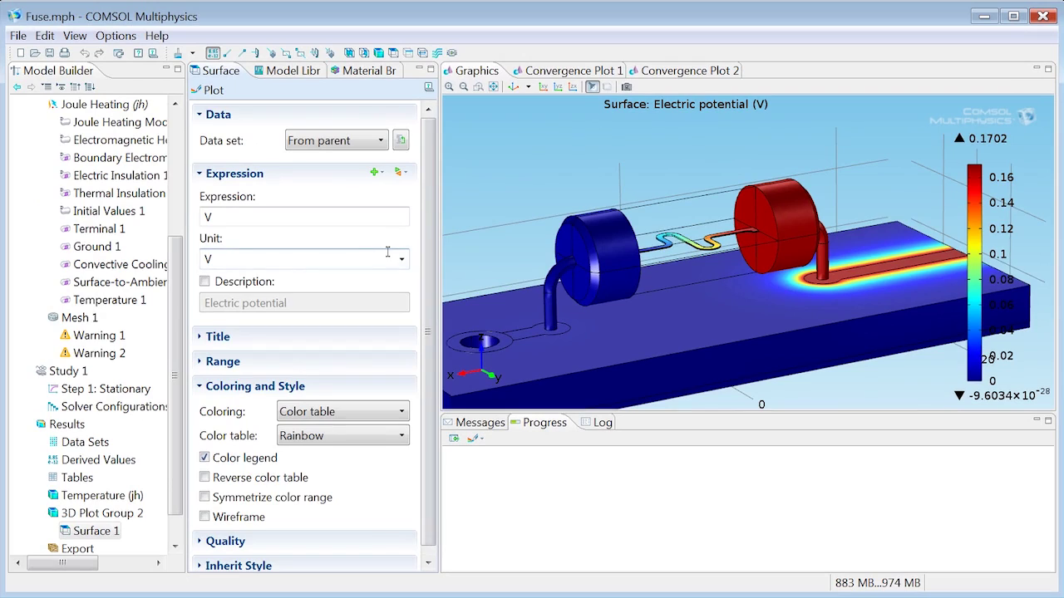
Step: Replace the expression with Current density norm (jh.normJ) and replot, peaking at 4.3907×10^8 A/m²
{"action": "left_click", "coordinate": [400, 173]}
{"action": "mouse_move", "coordinate": [517, 226]}
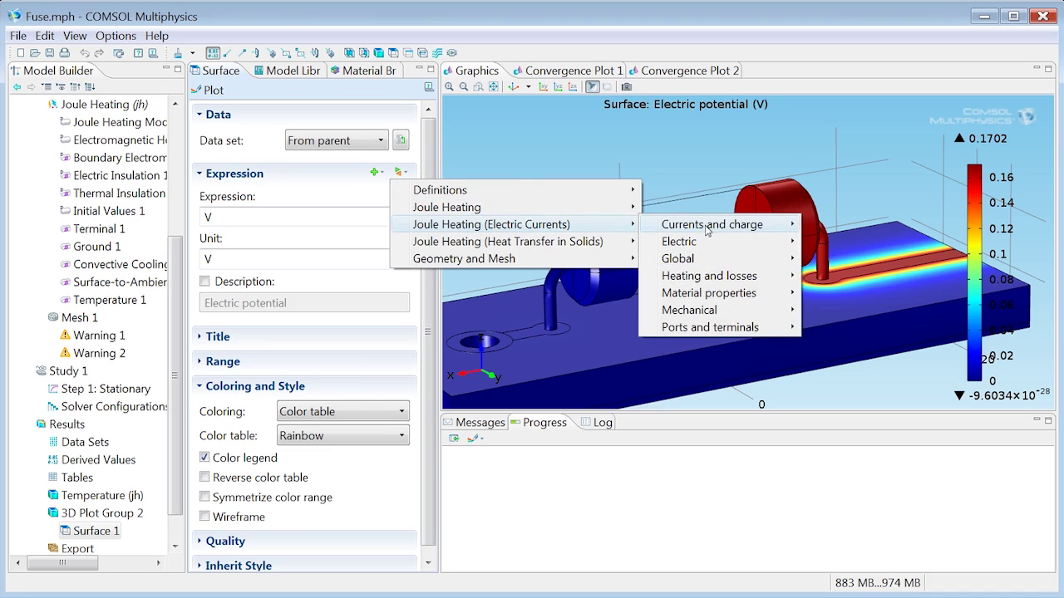
{"action": "mouse_move", "coordinate": [704, 230]}
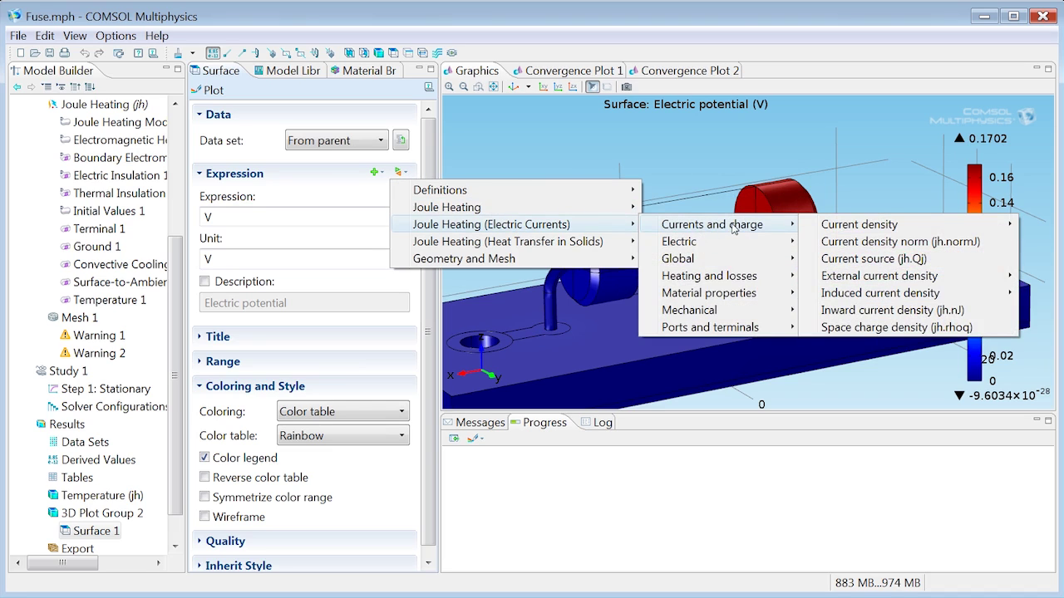
{"action": "left_click", "coordinate": [877, 242]}
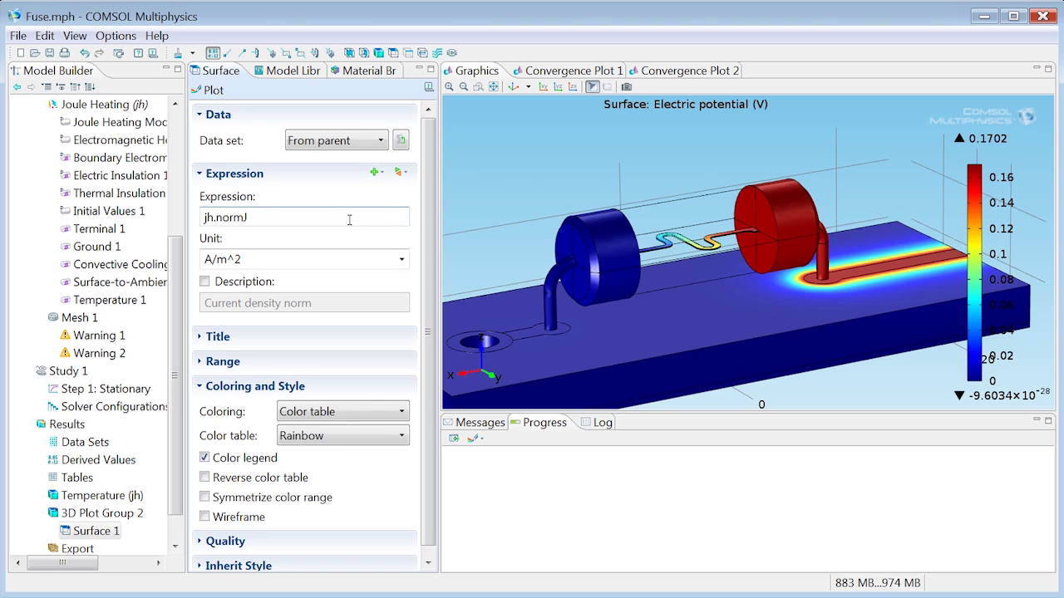
{"action": "left_click", "coordinate": [212, 92]}
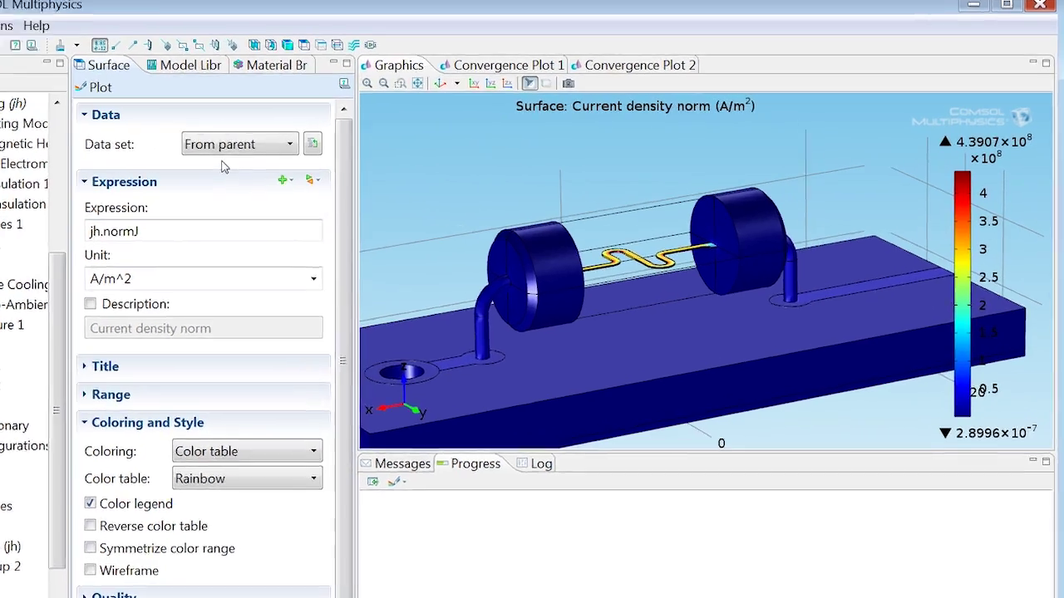
Step: Zoom in and tilt toward top-down to inspect peak current density at the wire's inner bends
{"action": "scroll", "coordinate": [546, 286], "scroll_direction": "up", "scroll_amount": 5}
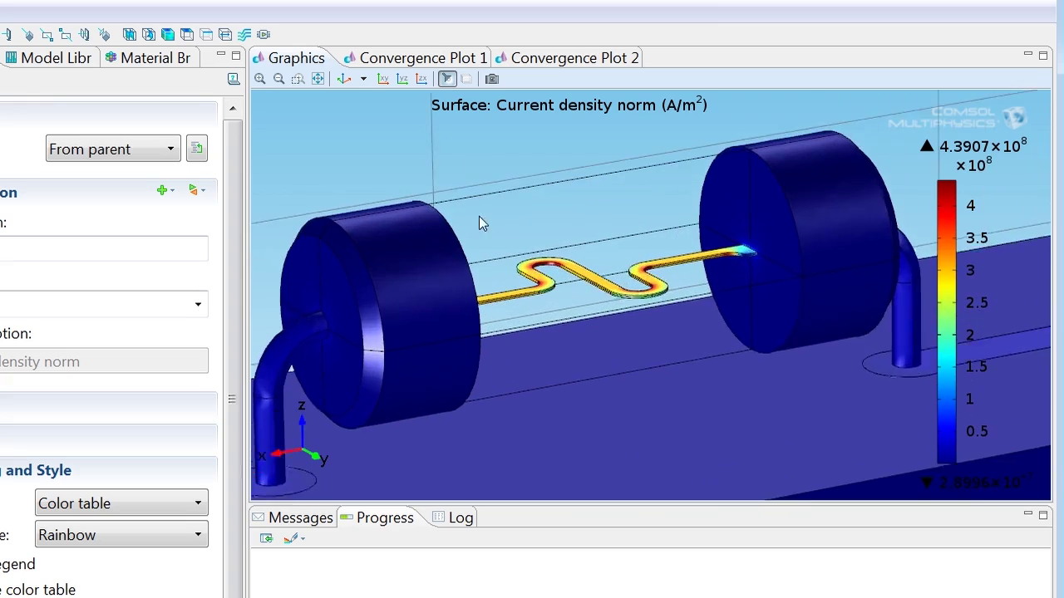
{"action": "left_click_drag", "start_coordinate": [554, 299], "coordinate": [542, 323]}
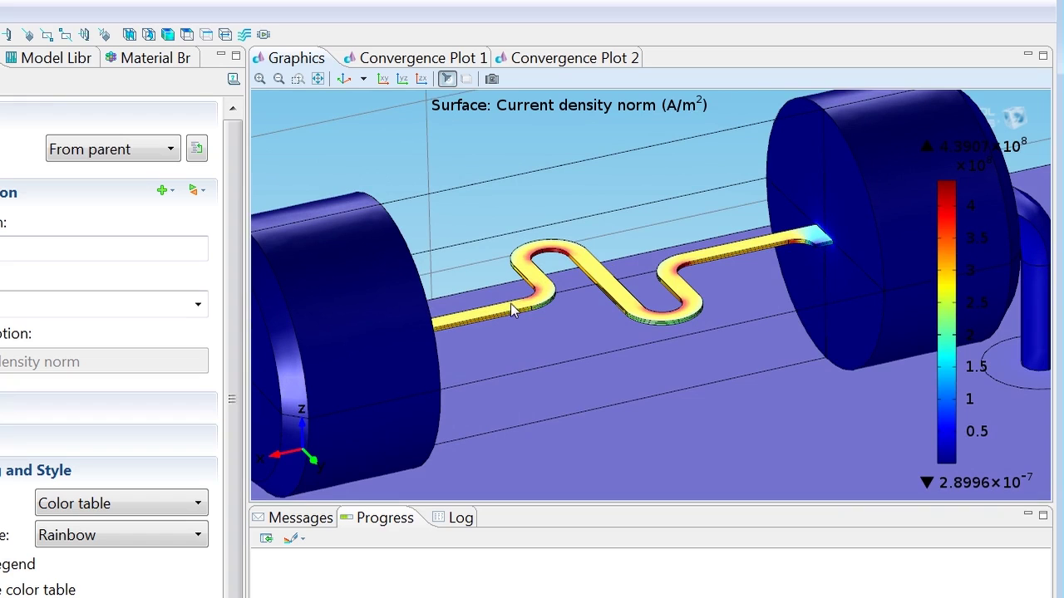
{"action": "scroll", "coordinate": [505, 308], "scroll_direction": "up", "scroll_amount": 2}
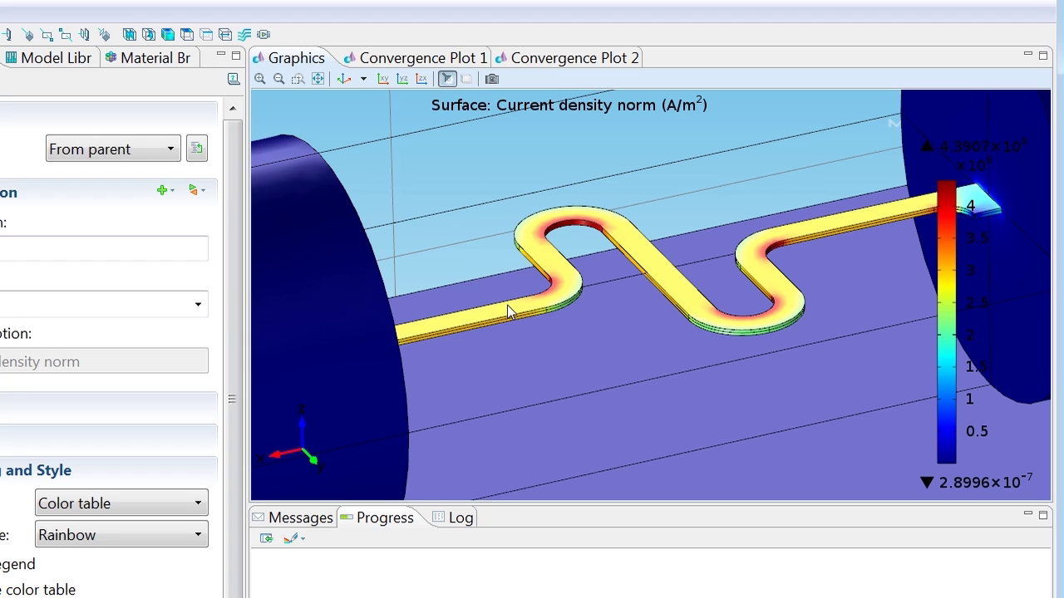
{"action": "left_click_drag", "start_coordinate": [572, 300], "coordinate": [556, 316]}
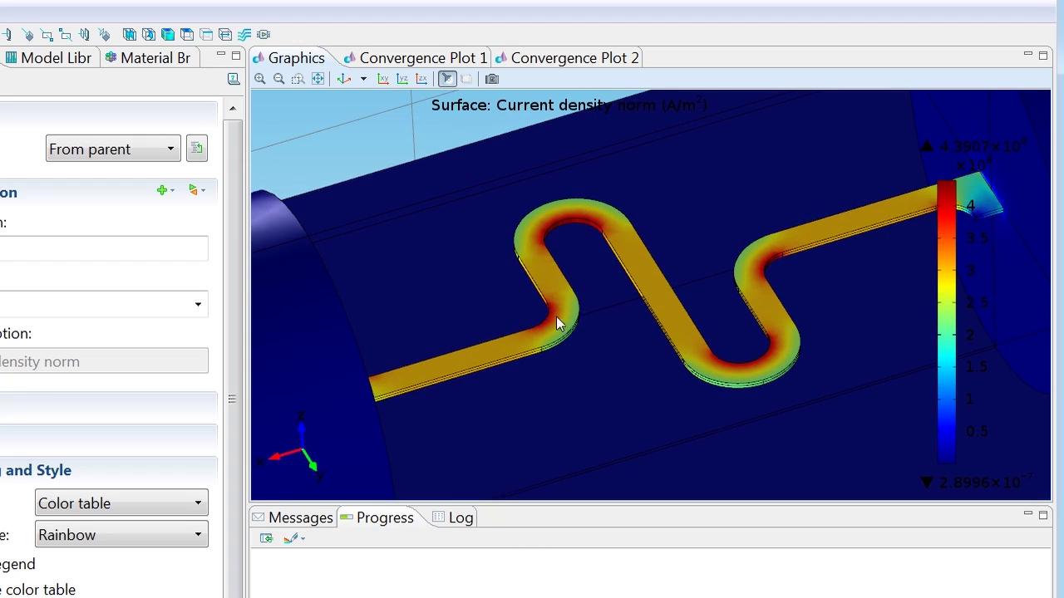